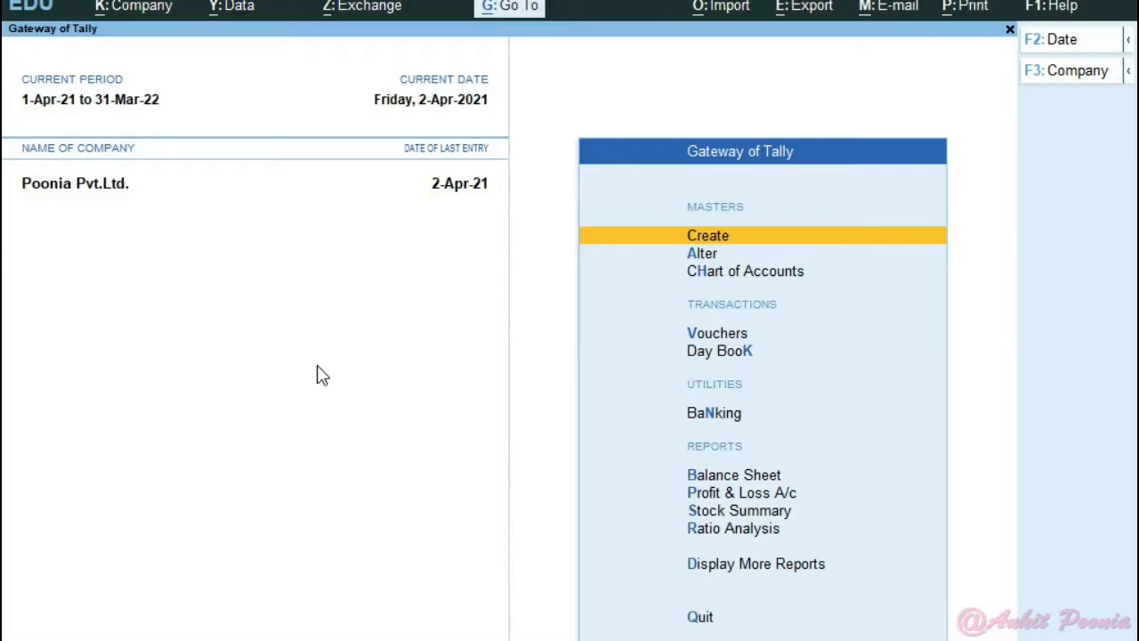
- Open a new purchase voucher for accounting entry
key("v")
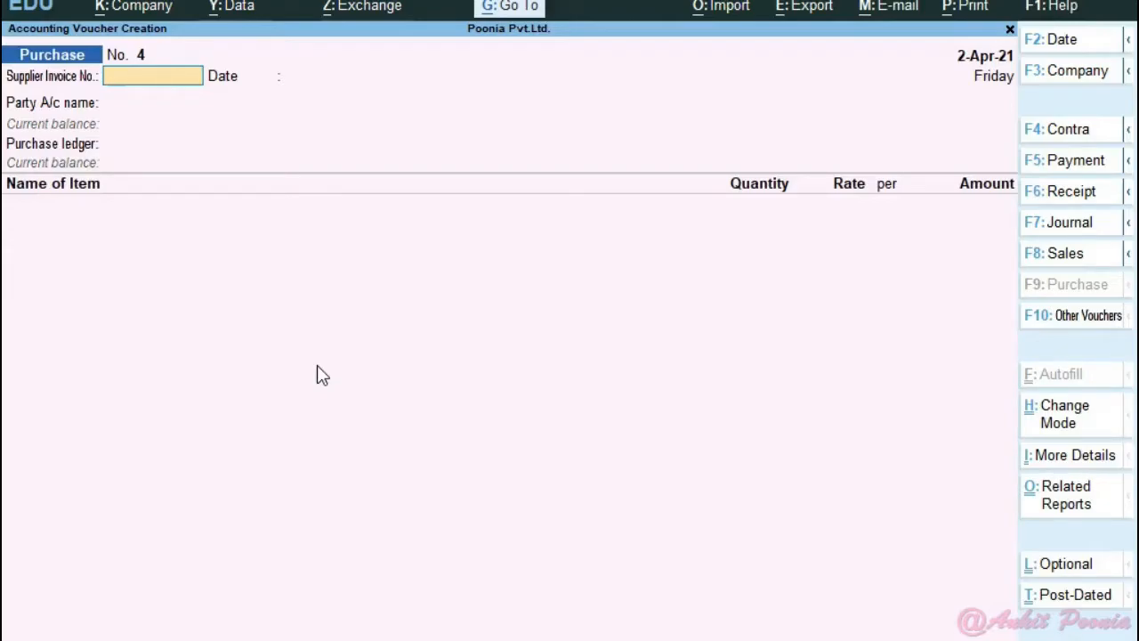
key("F5")
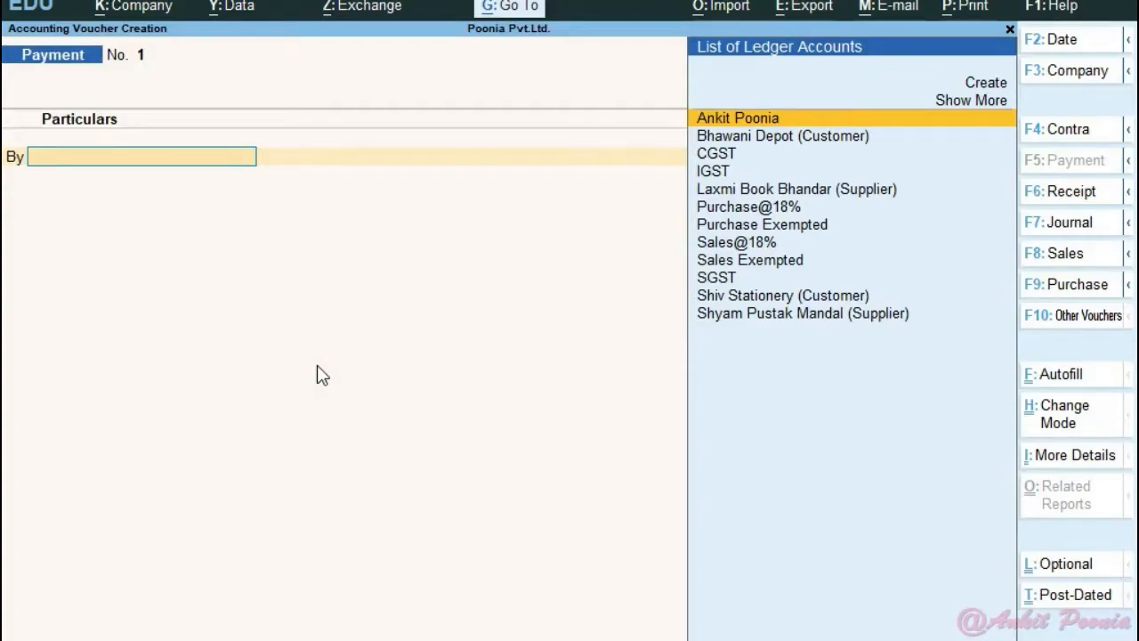
key("F9")
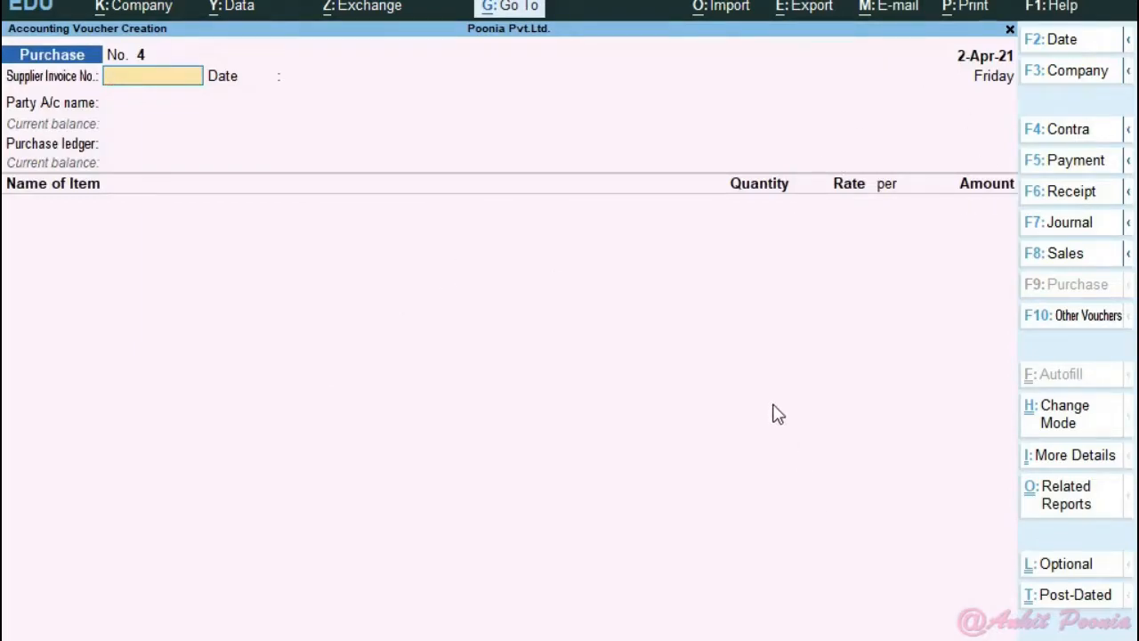
- Check the purchase details in the word processor document, return to Tally, and set the voucher date to 2-4-2021
key("alt+Tab")
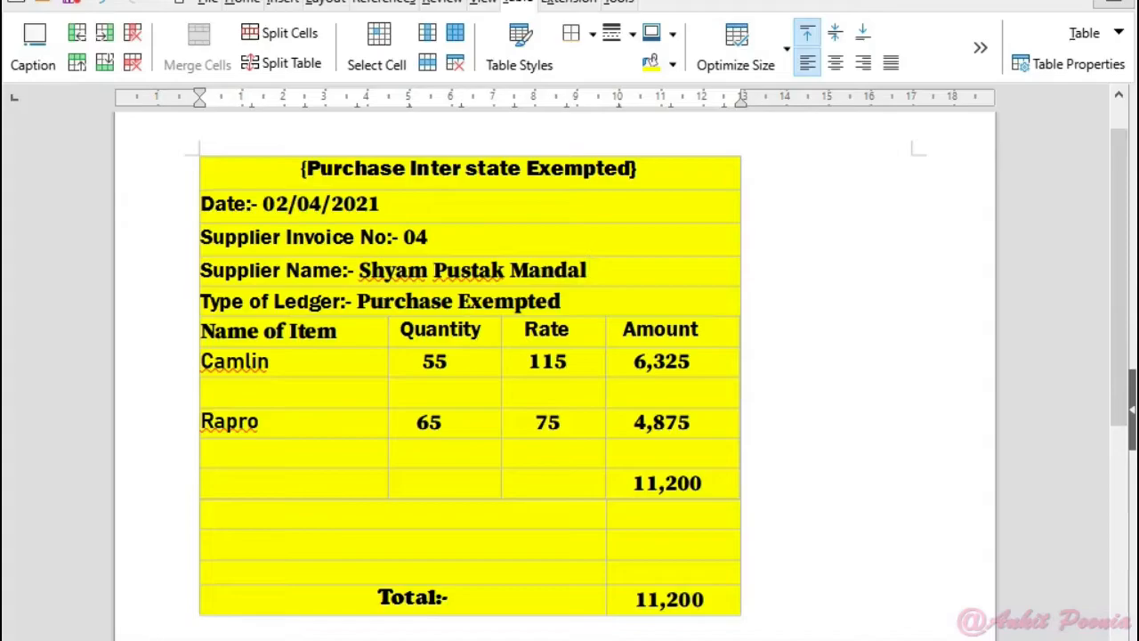
key("alt+Tab")
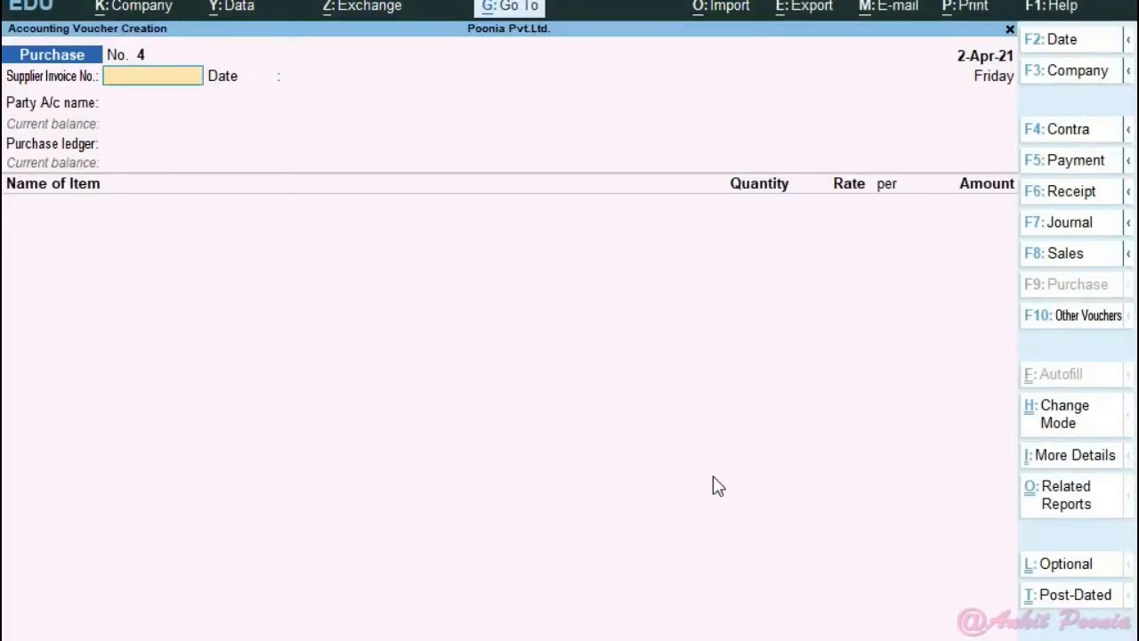
key("F2")
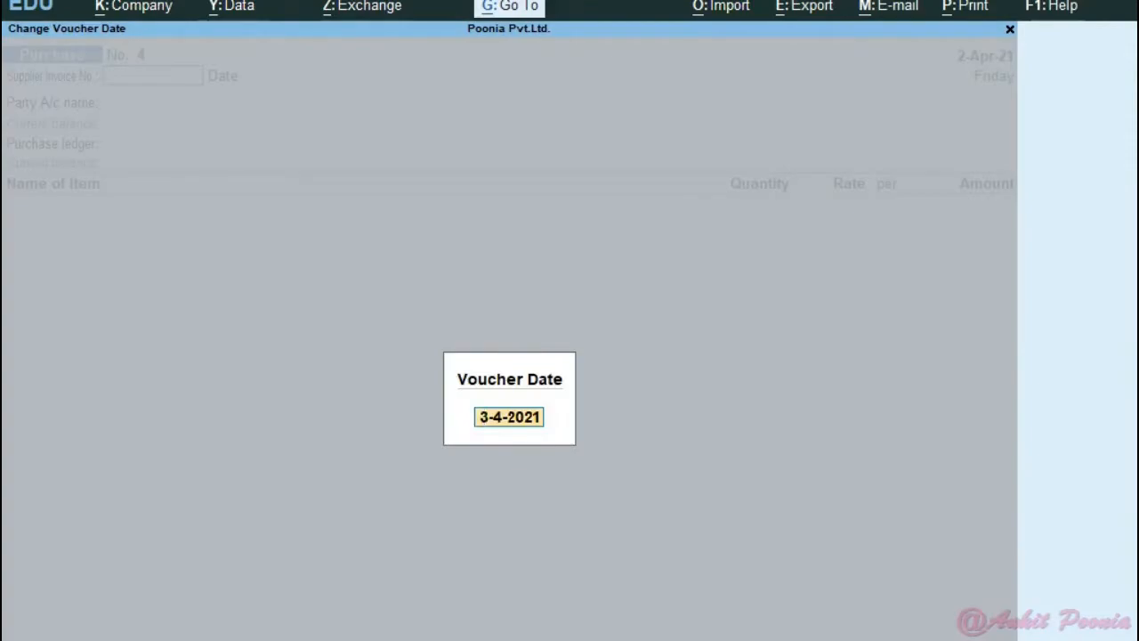
type("2-4")
key("Return")
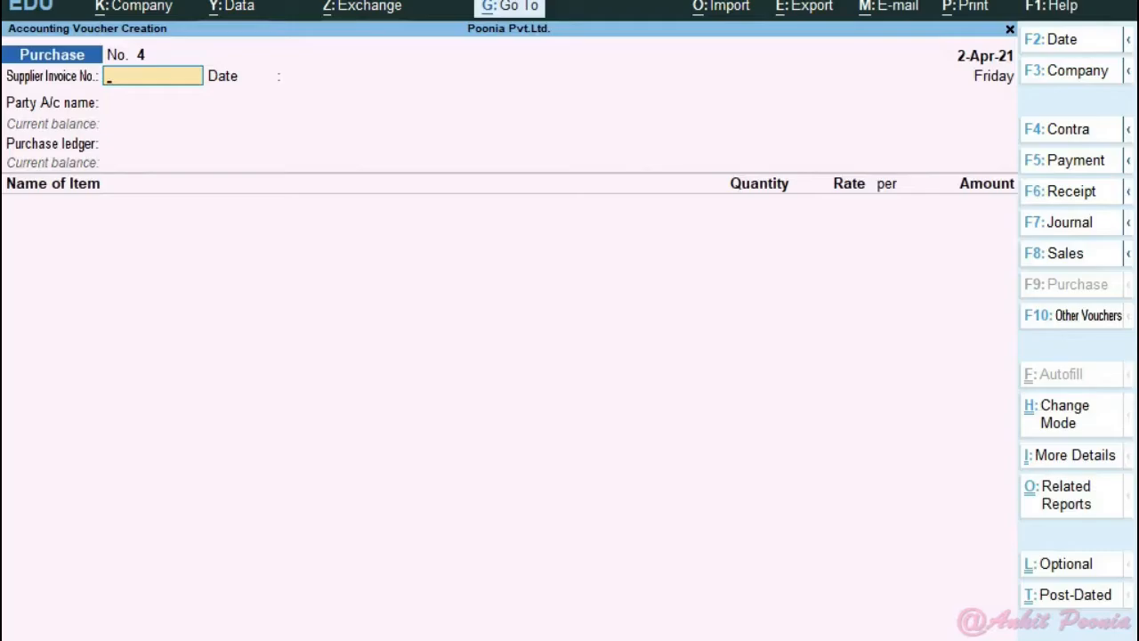
- Look up the supplier invoice number in the purchase document and enter 04 in the voucher, accepting 2-Apr-21 as the invoice date
key("alt+Tab")
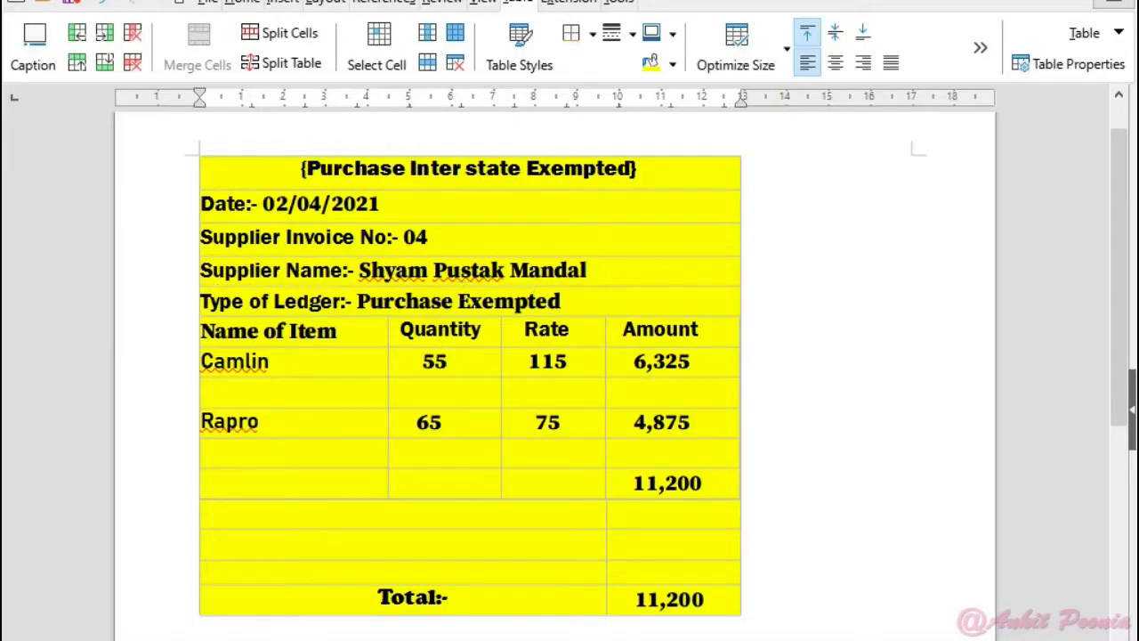
key("alt+Tab")
type("04")
key("Return")
key("Return")
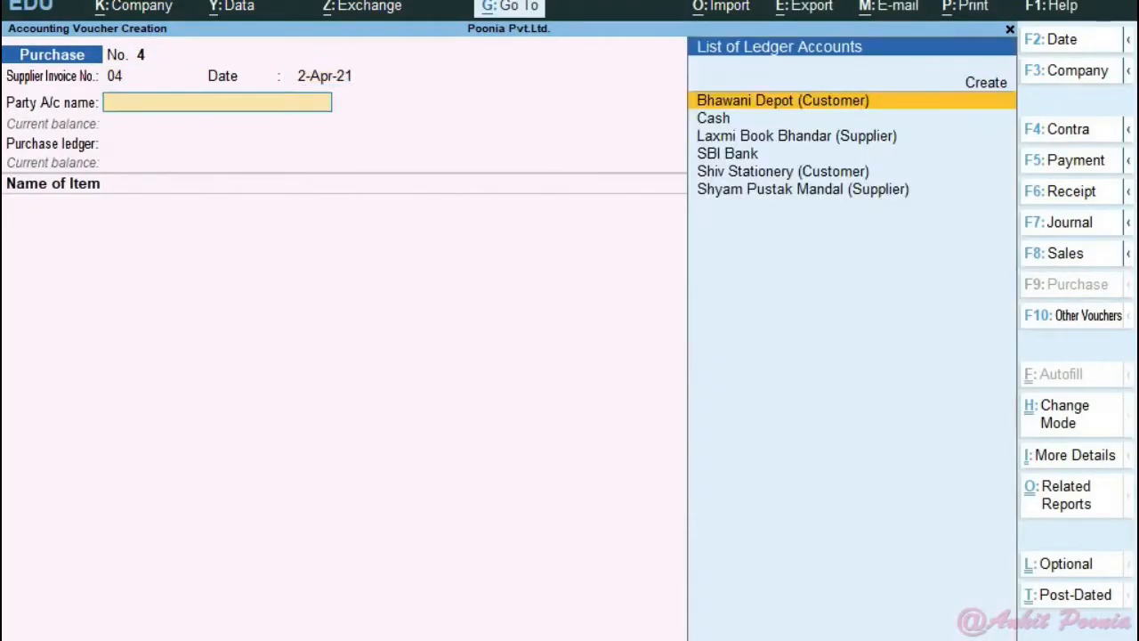
- Choose Shyam Pustak Mandal (Supplier) as the party account of the purchase voucher
key("Down")
key("Down")
key("Down")
key("Down")
key("Down")
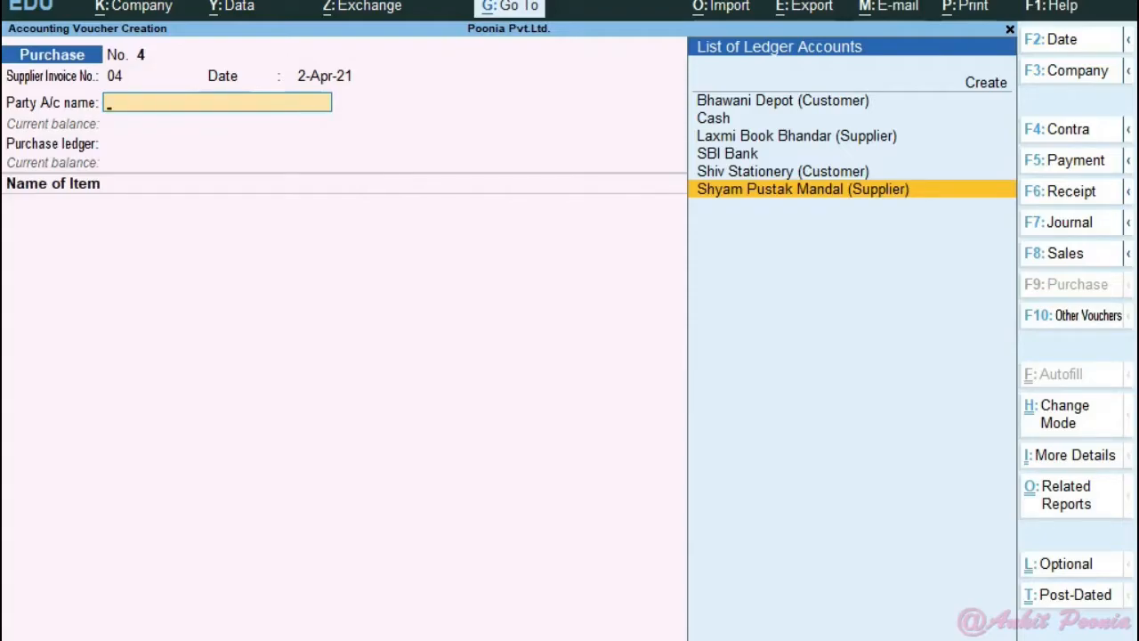
key("Up")
key("Up")
key("Up")
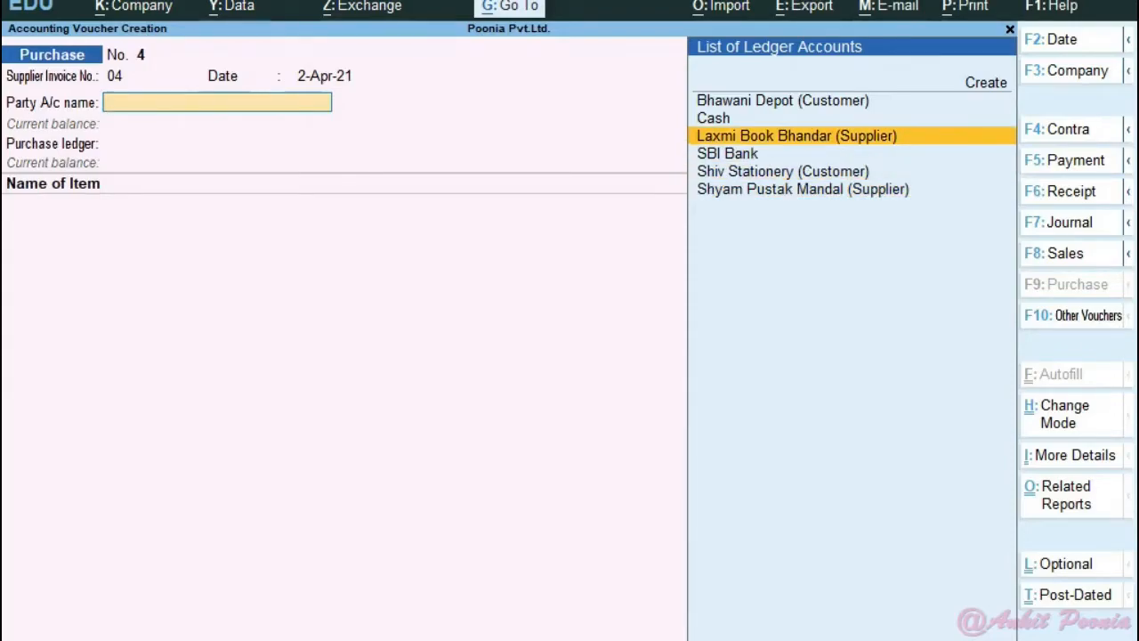
key("Down")
key("Down")
key("Down")
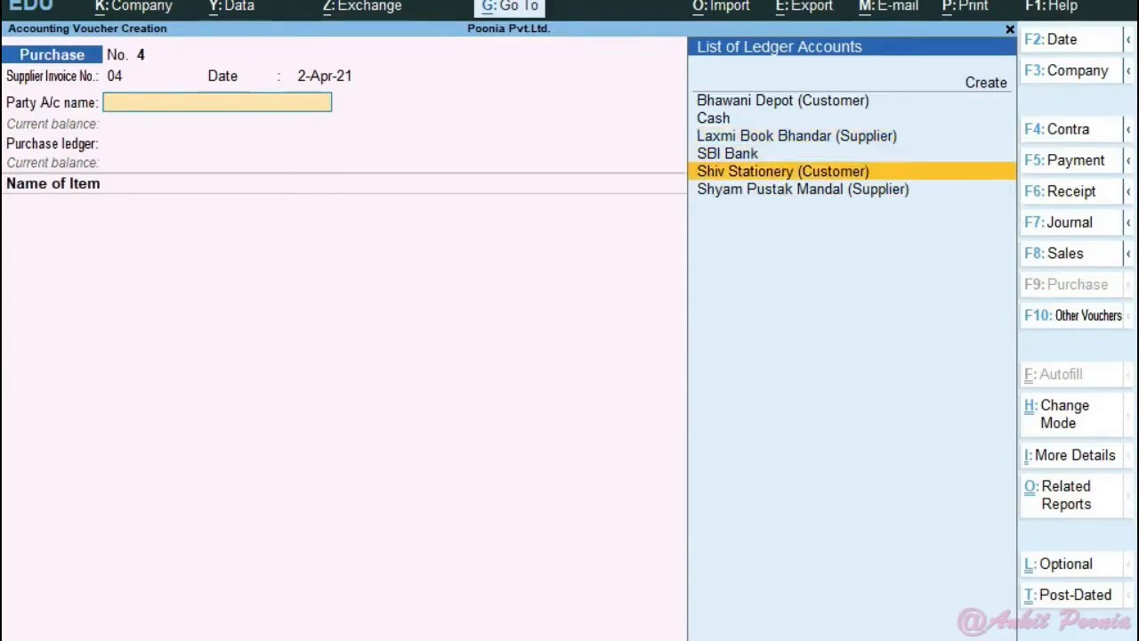
key("Up")
key("Up")
key("Up")
key("Down")
key("Down")
key("Up")
key("Up")
key("Up")
key("Up")
key("Down")
key("Down")
key("Down")
key("Down")
key("Down")
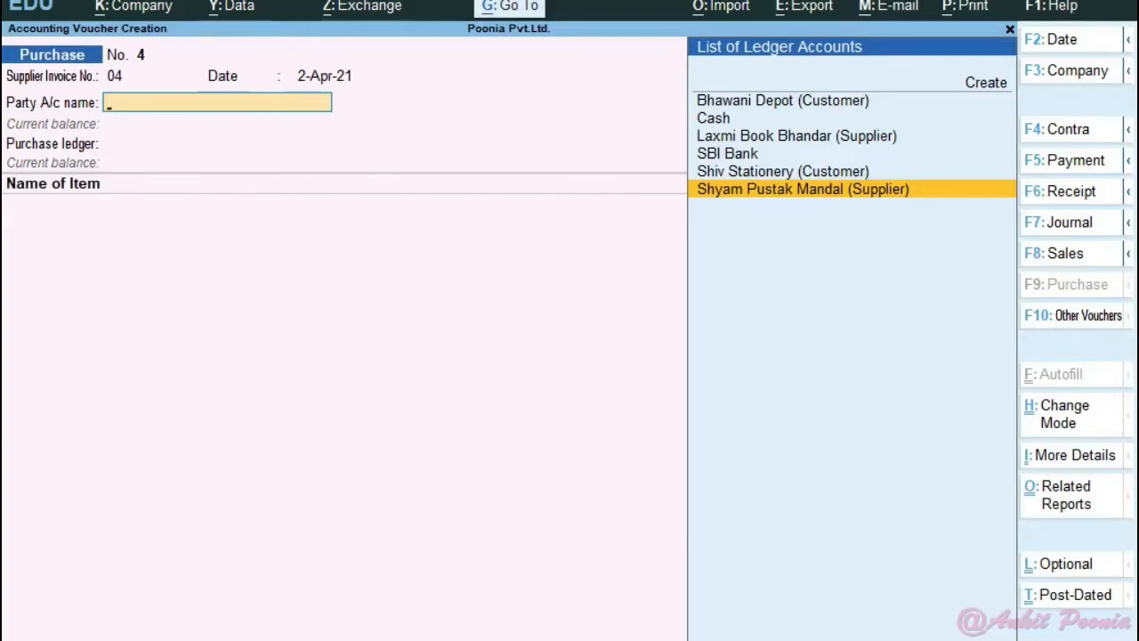
key("Down")
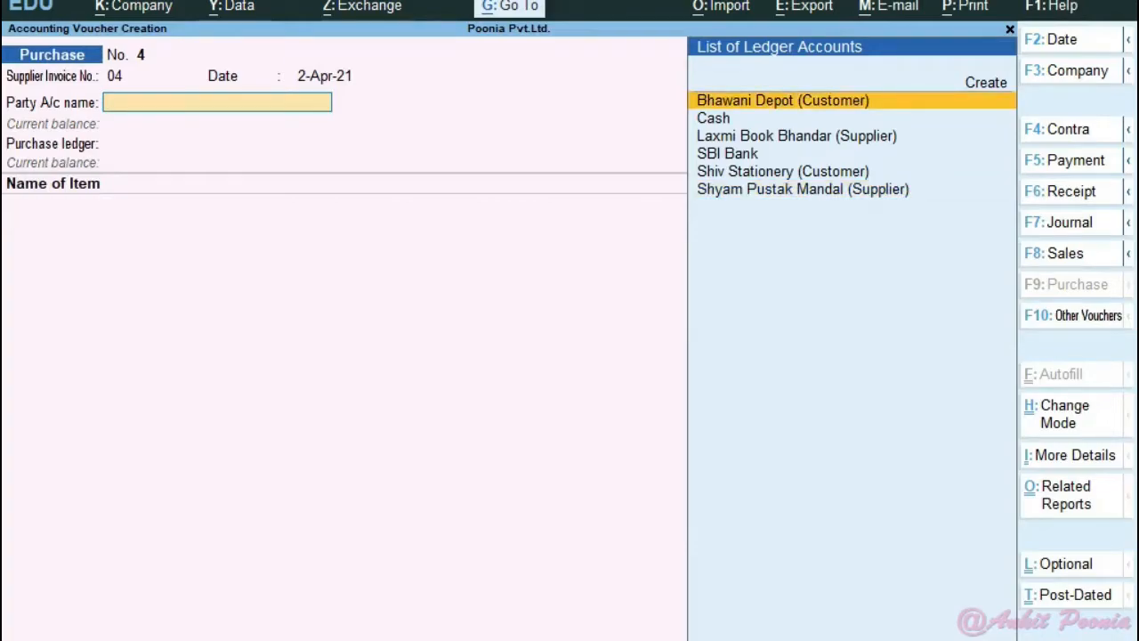
key("Down")
key("Down")
key("Down")
key("Down")
key("Down")
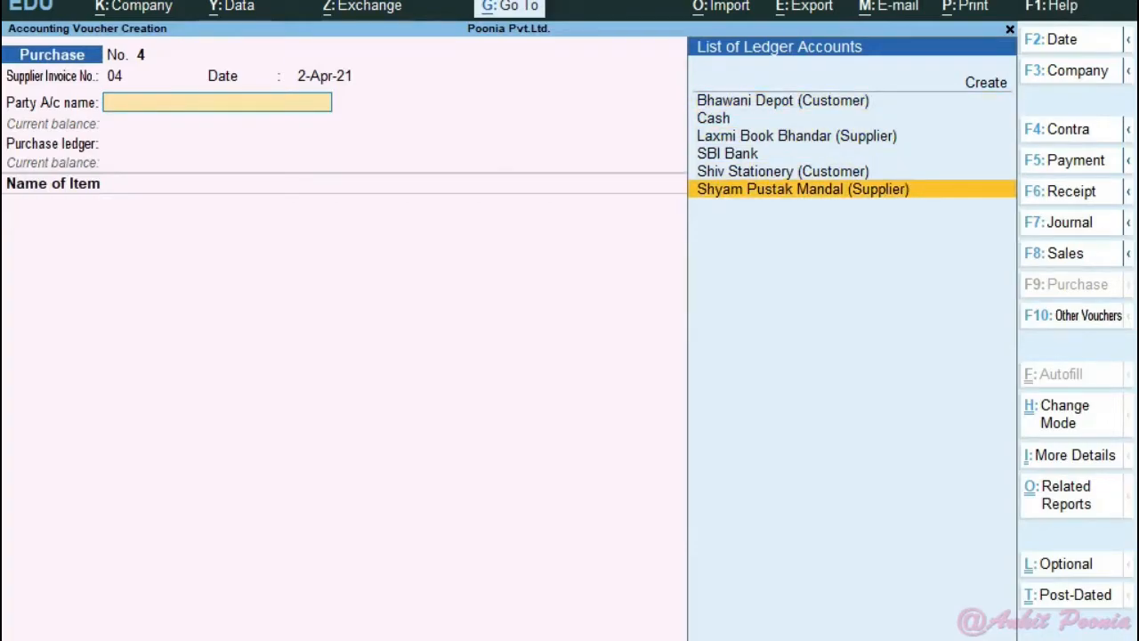
key("Return")
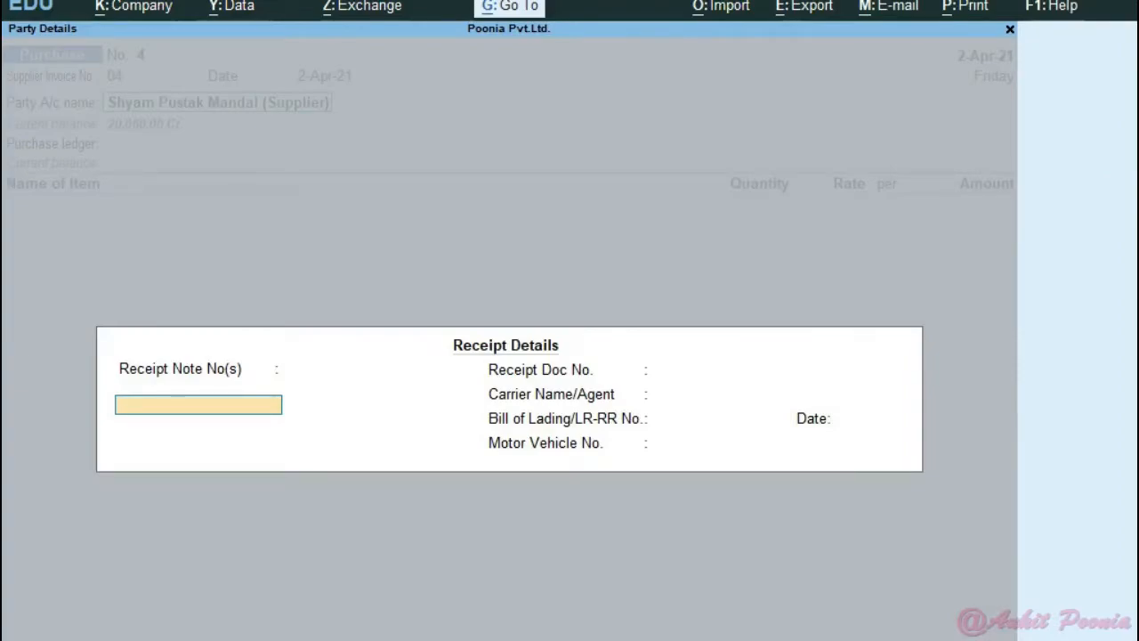
- Leave the receipt details blank and accept the supplier's prefilled party details and the preselected purchase ledger
key("Return")
key("Return")
key("Return")
key("Return")
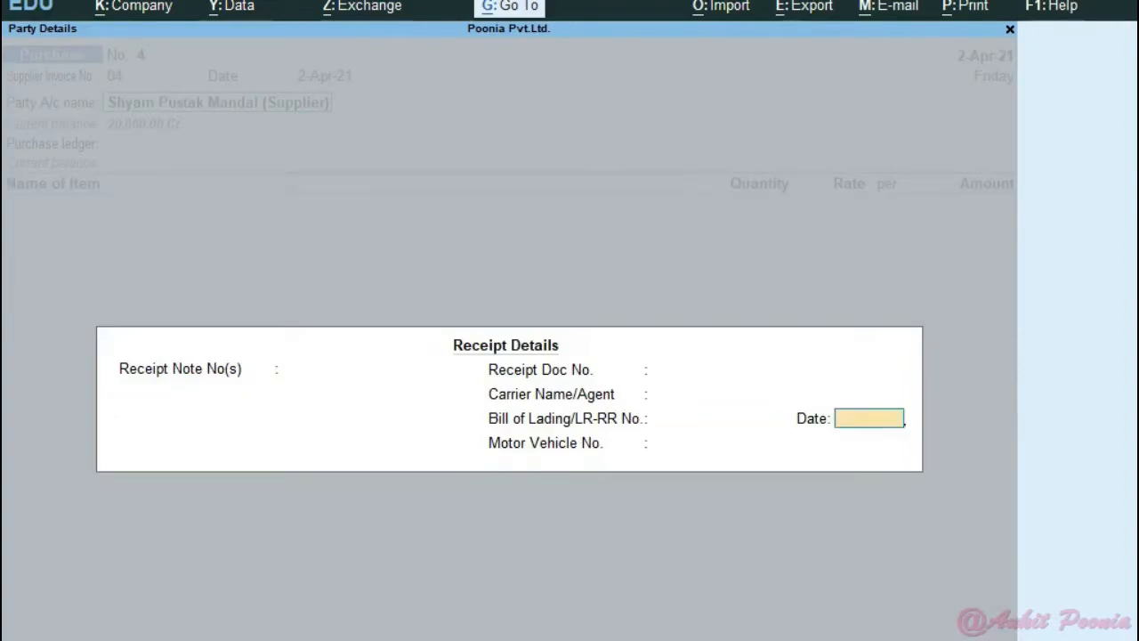
key("Return")
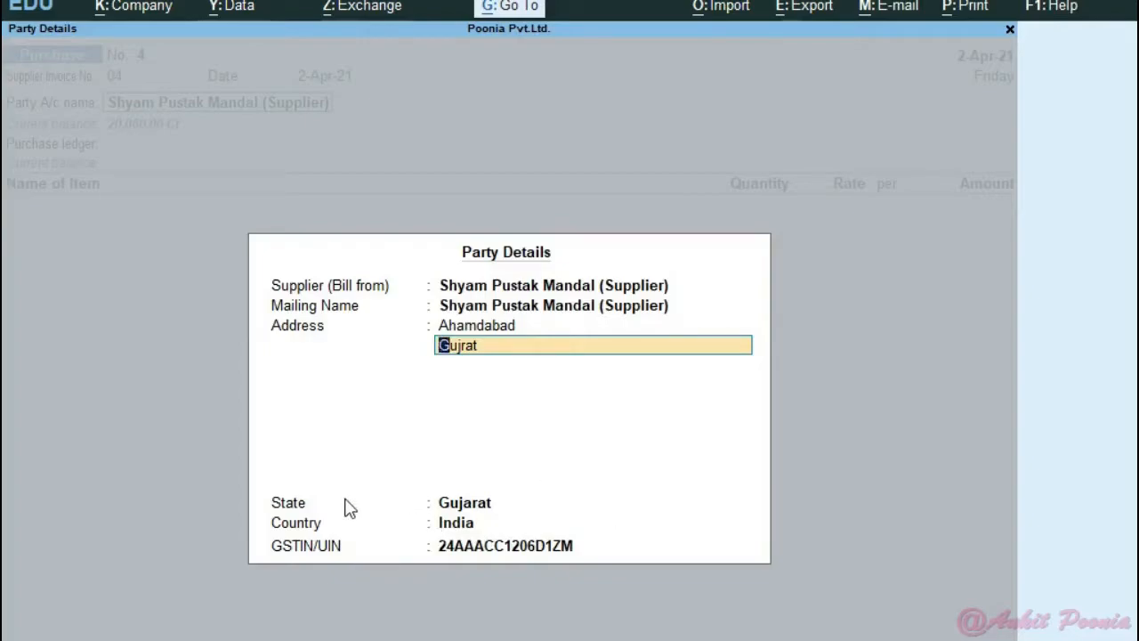
key("Return")
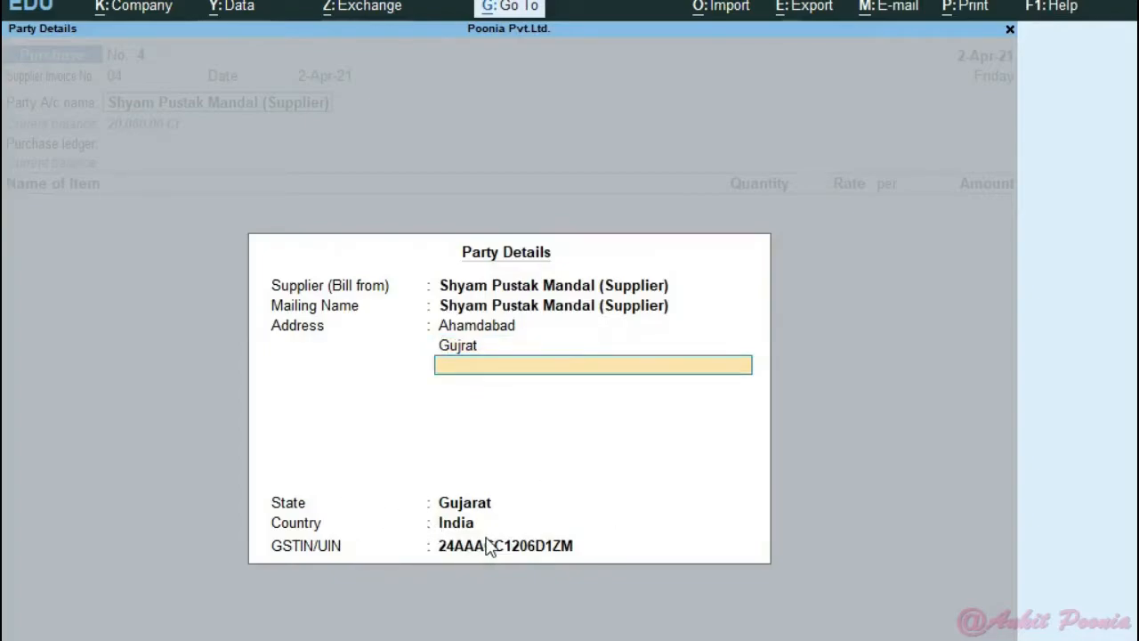
key("Return")
key("Return")
key("Return")
key("Return")
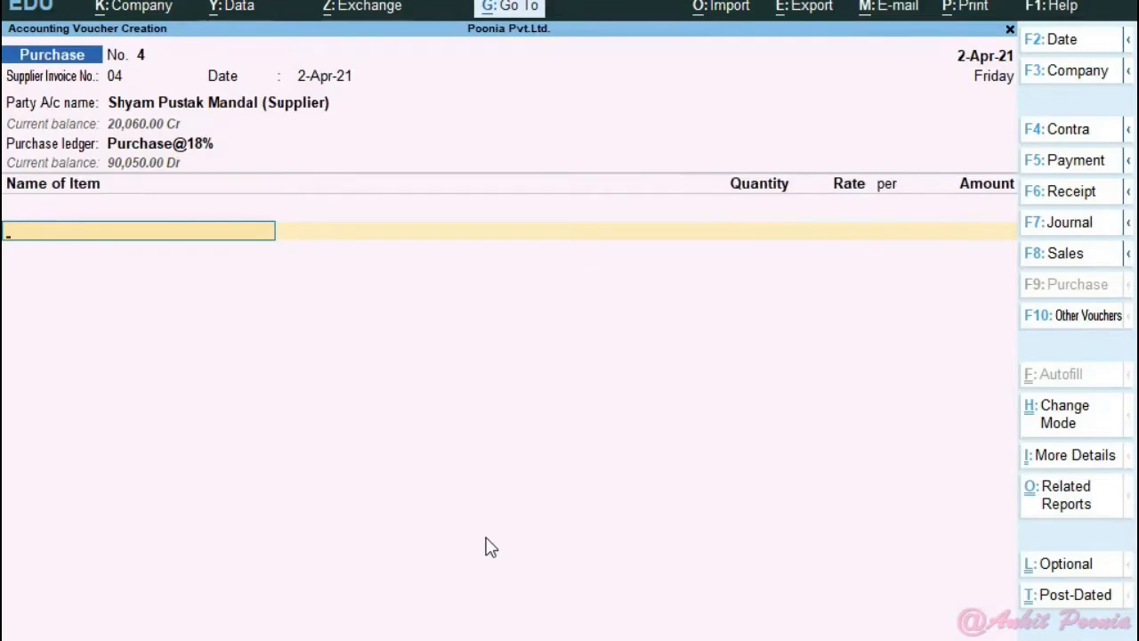
- Change the voucher's purchase ledger to Purchase Exempted
key("BackSpace")
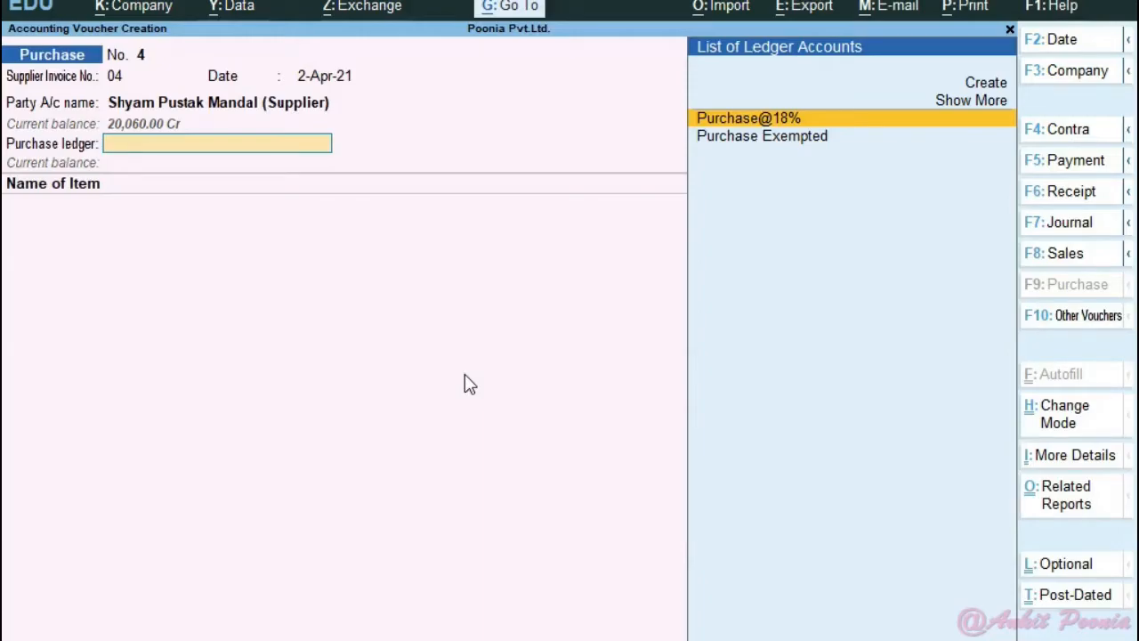
key("Down")
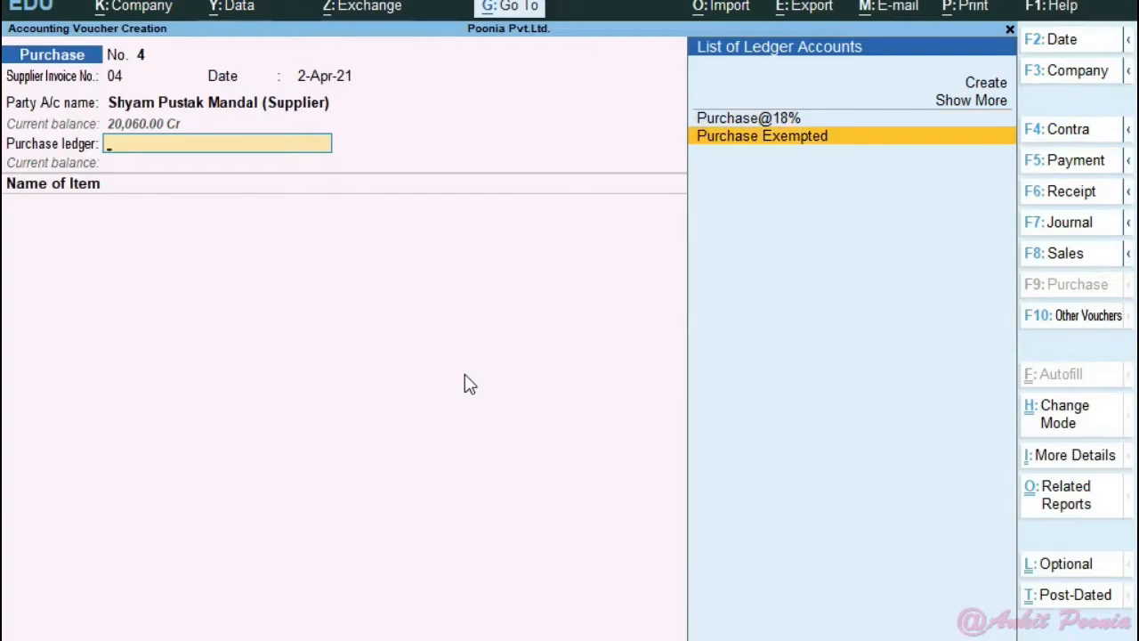
key("Return")
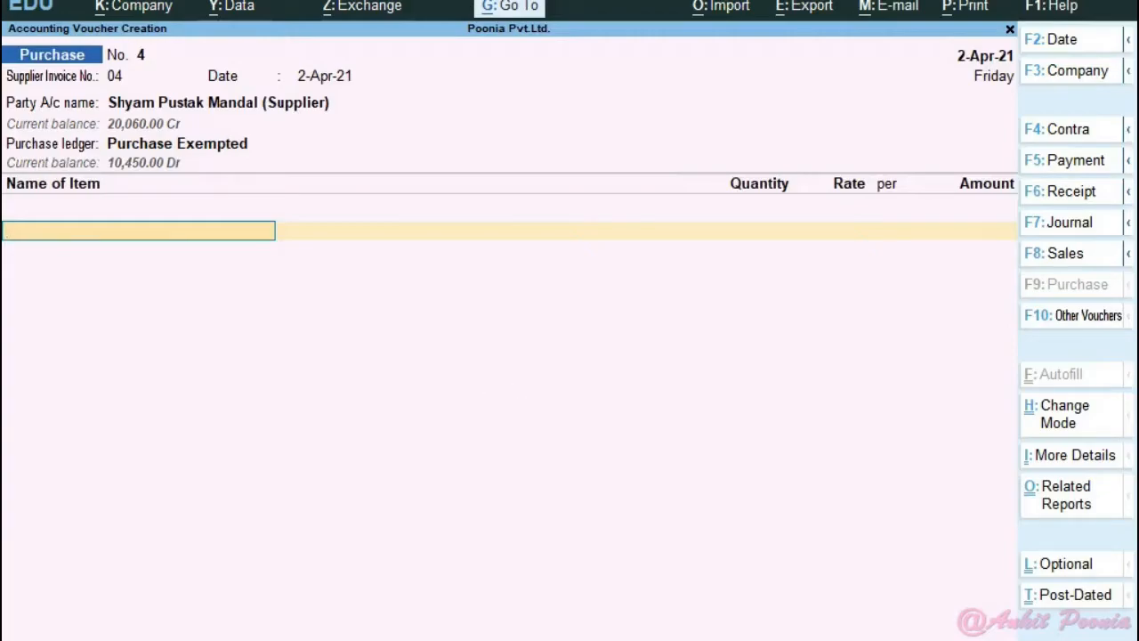
- Check the item names in the purchase document and look for them in the voucher's list of stock items
key("alt+Tab")
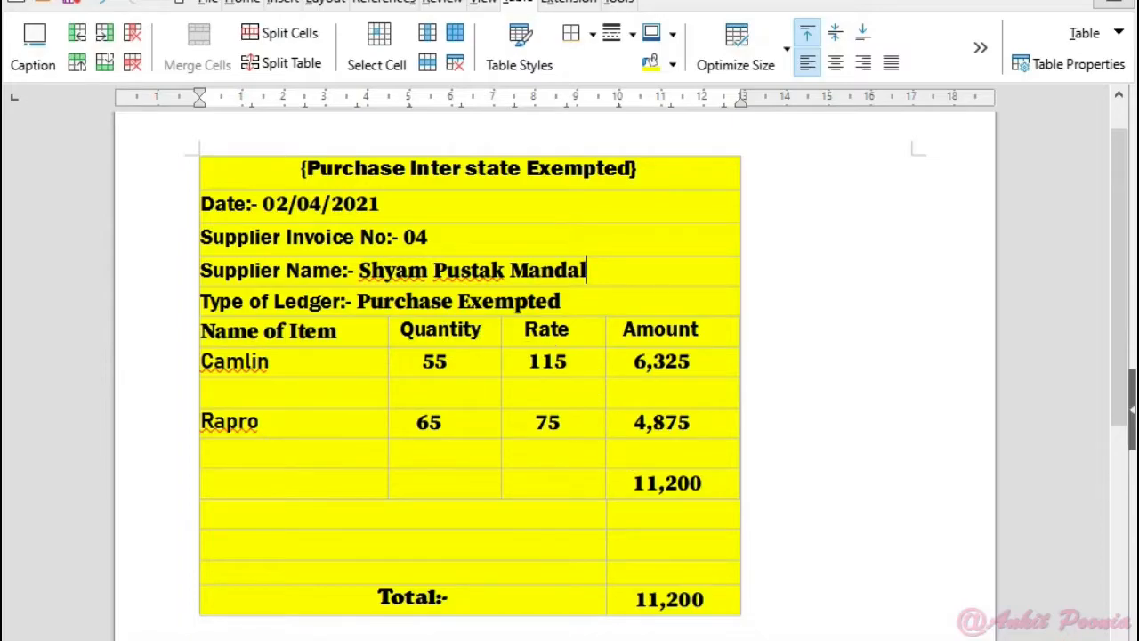
left_click(766, 639)
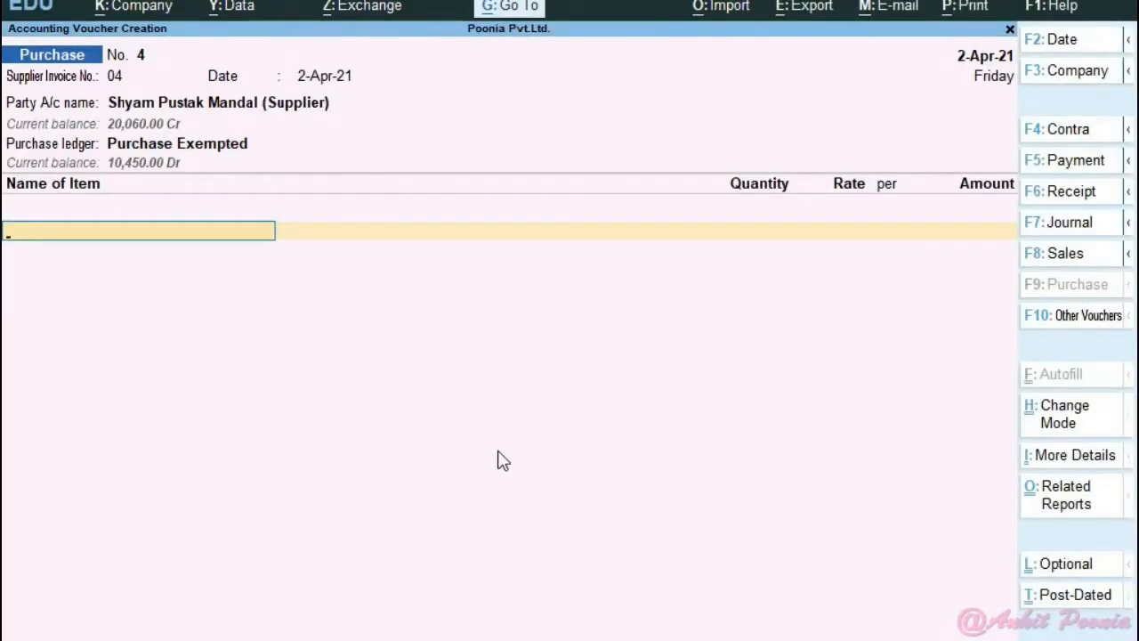
key("Down")
key("Down")
key("Down")
key("Down")
key("Down")
key("Down")
key("Down")
key("Down")
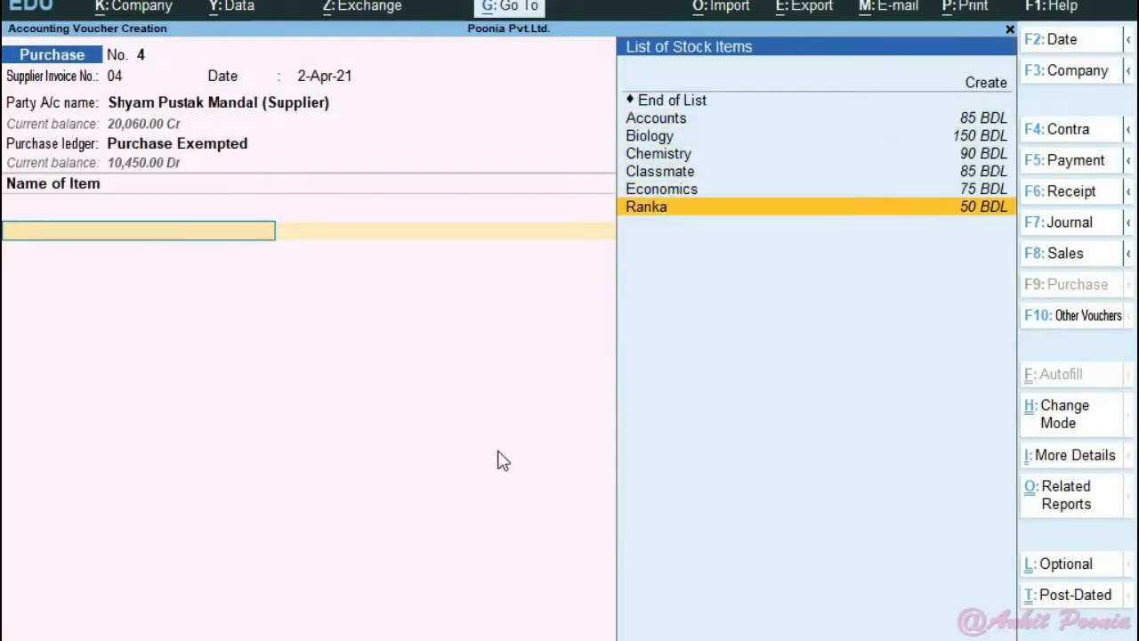
key("Up")
key("Up")
key("Up")
key("Up")
key("Up")
key("Up")
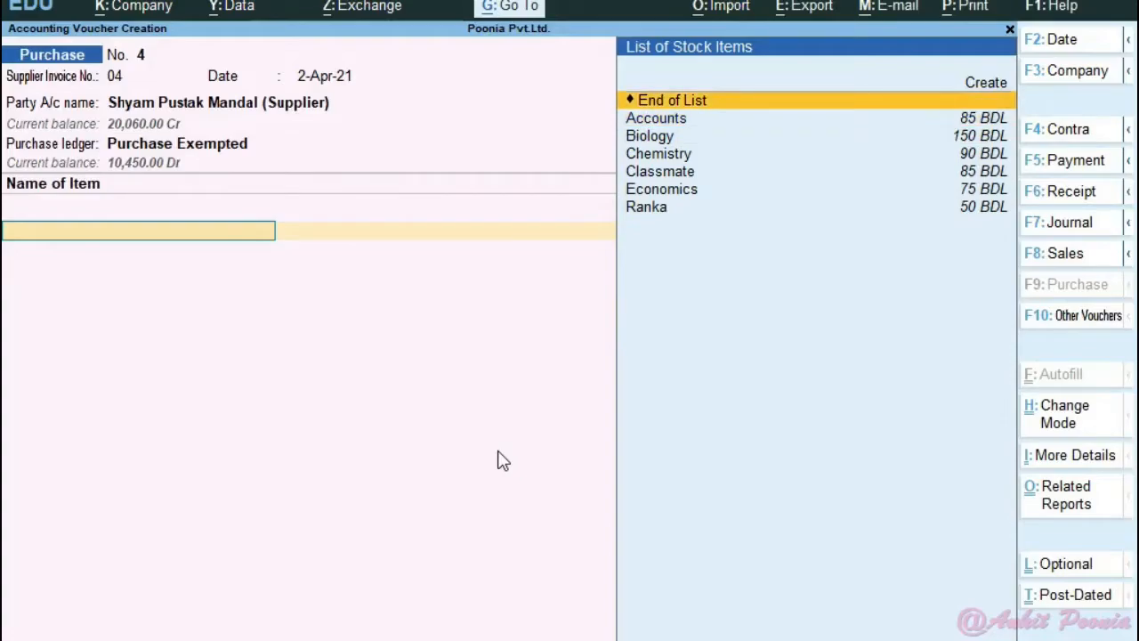
key("Up")
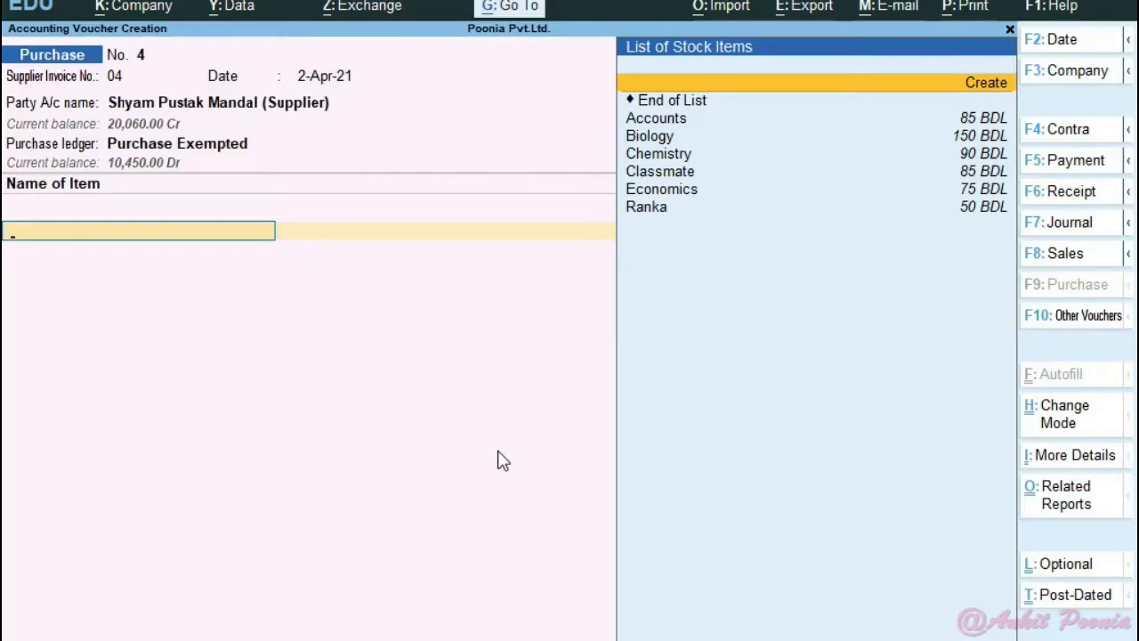
- Start a new stock item named Camlin under the Notebooks group with BDL as its unit, keeping GST applicable
key("alt+c")
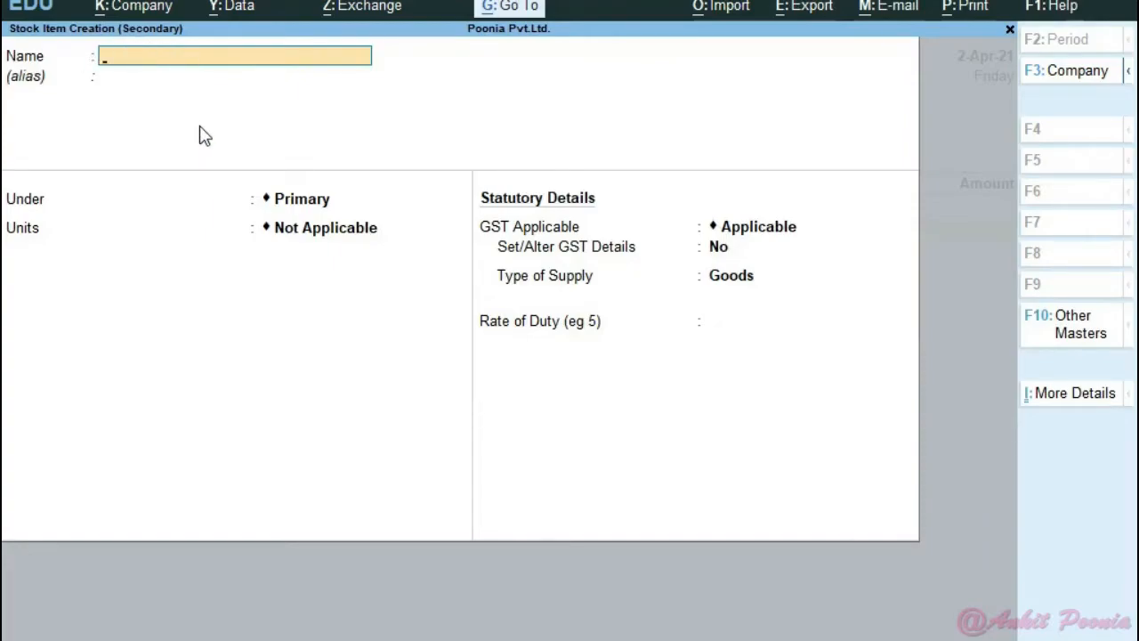
type("Camlin")
key("Return")
key("Return")
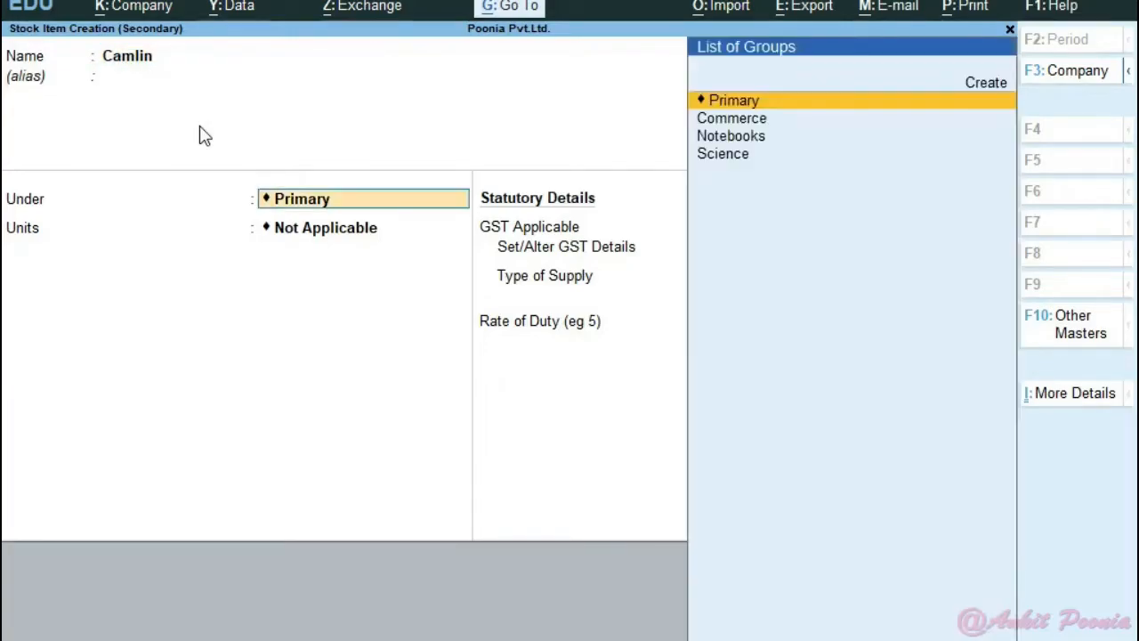
key("Down")
key("Down")
key("Down")
key("Up")
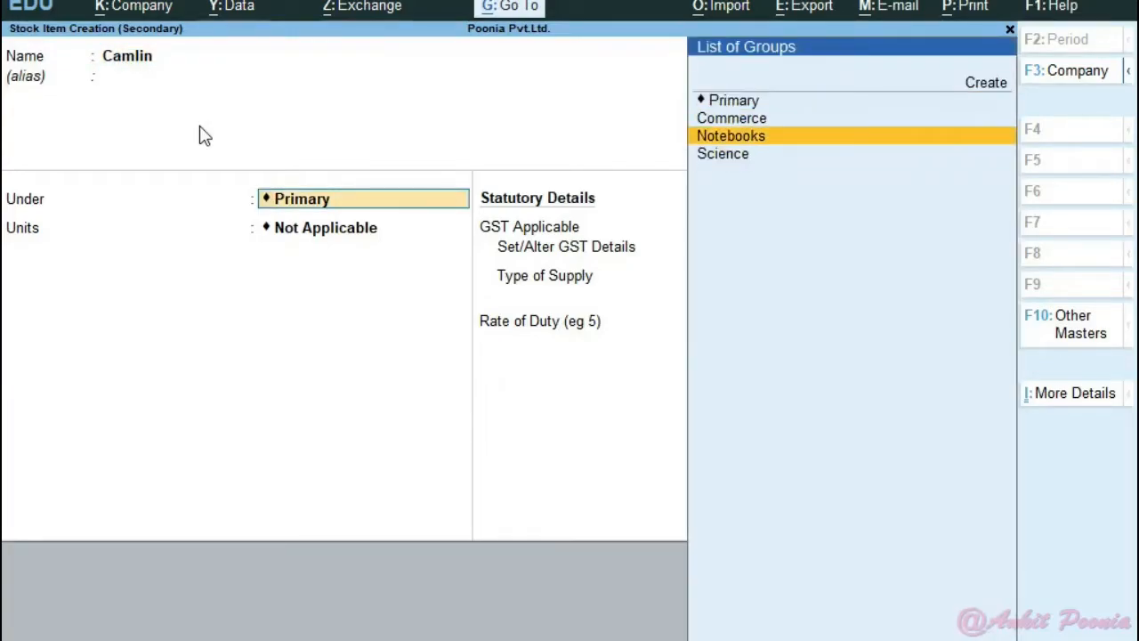
key("Return")
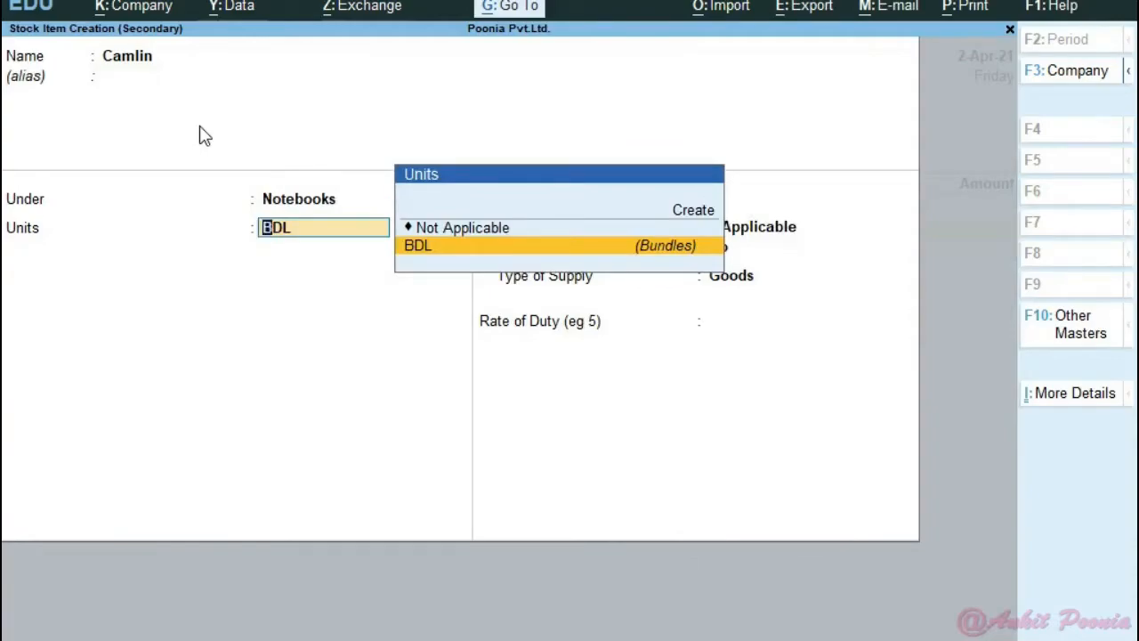
key("Return")
key("Return")
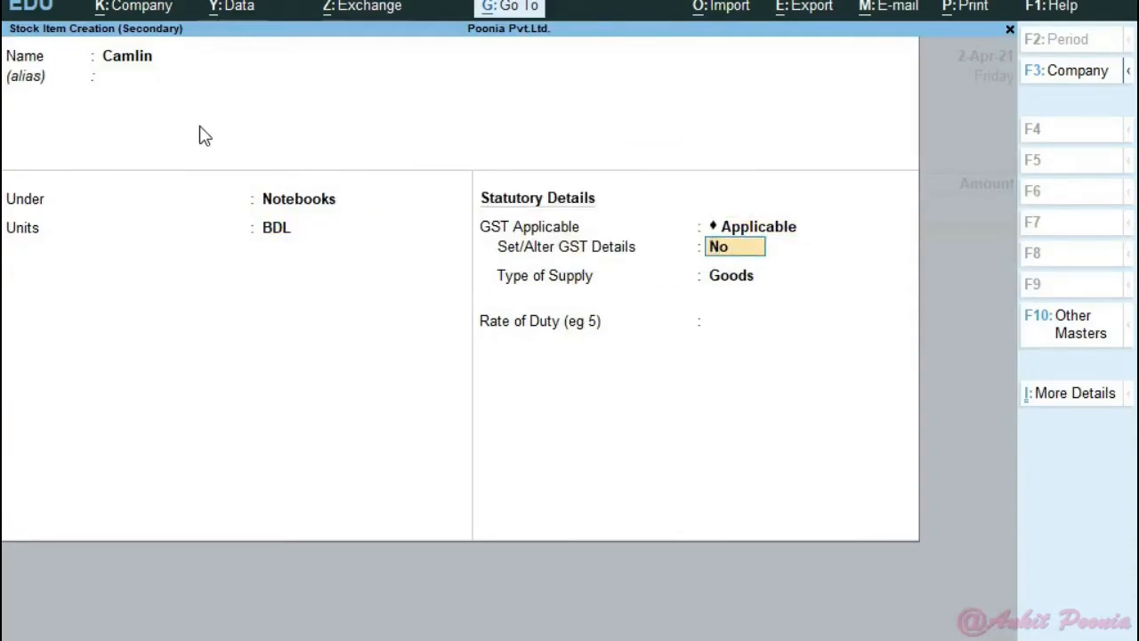
- Enable GST details for Camlin and enter description Notebook and HSN/SAC 5548, keeping non-GST goods at No
key("y")
type("Notebook")
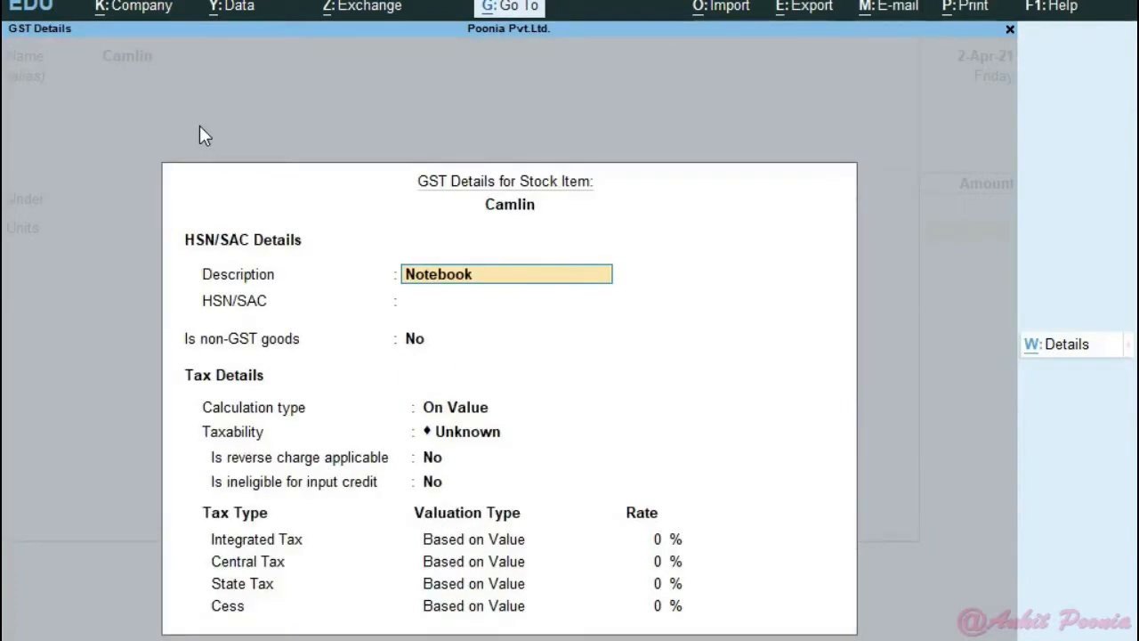
key("Return")
type("5548")
key("Return")
key("Return")
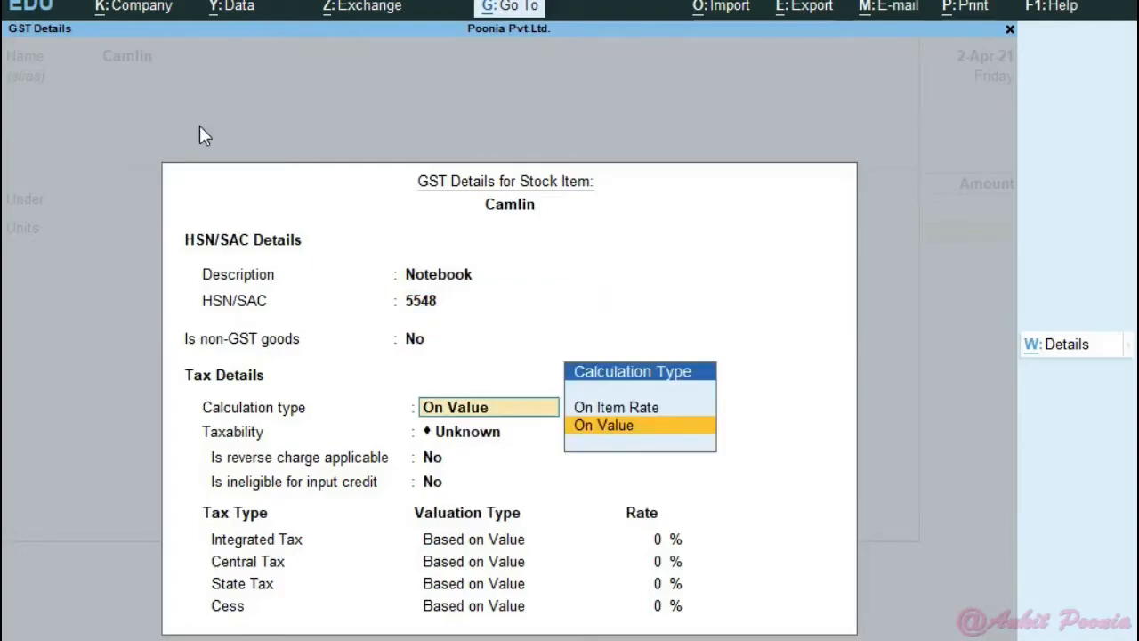
- Set Camlin's taxability to Exempt with calculation type On Value, keep Goods as its supply type, and save the stock item
key("Return")
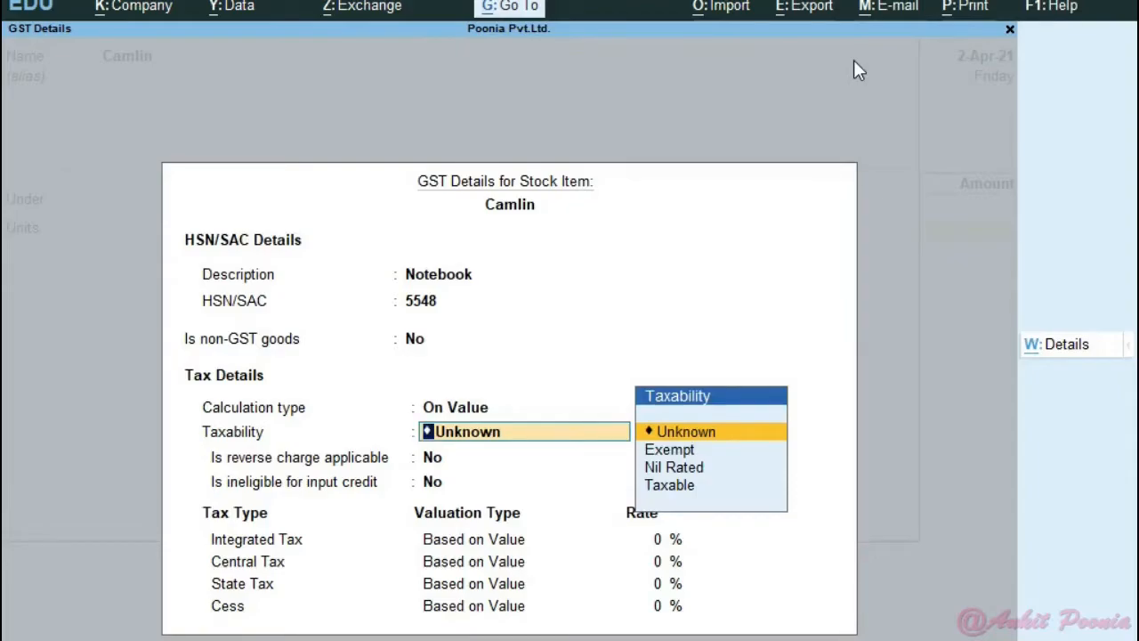
key("Down")
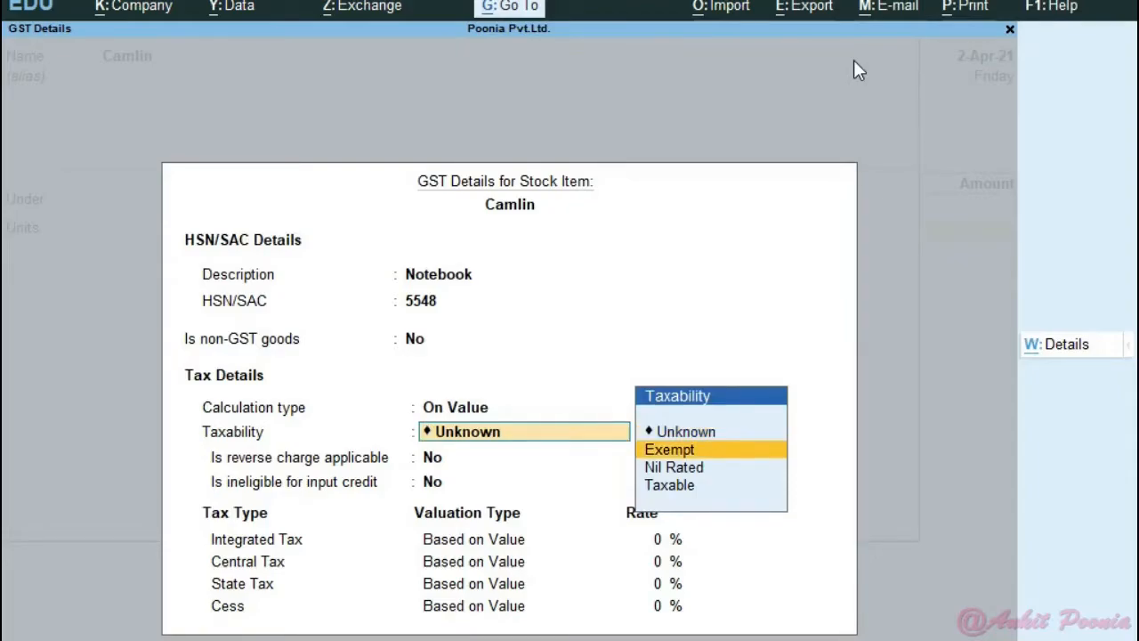
key("ctrl+a")
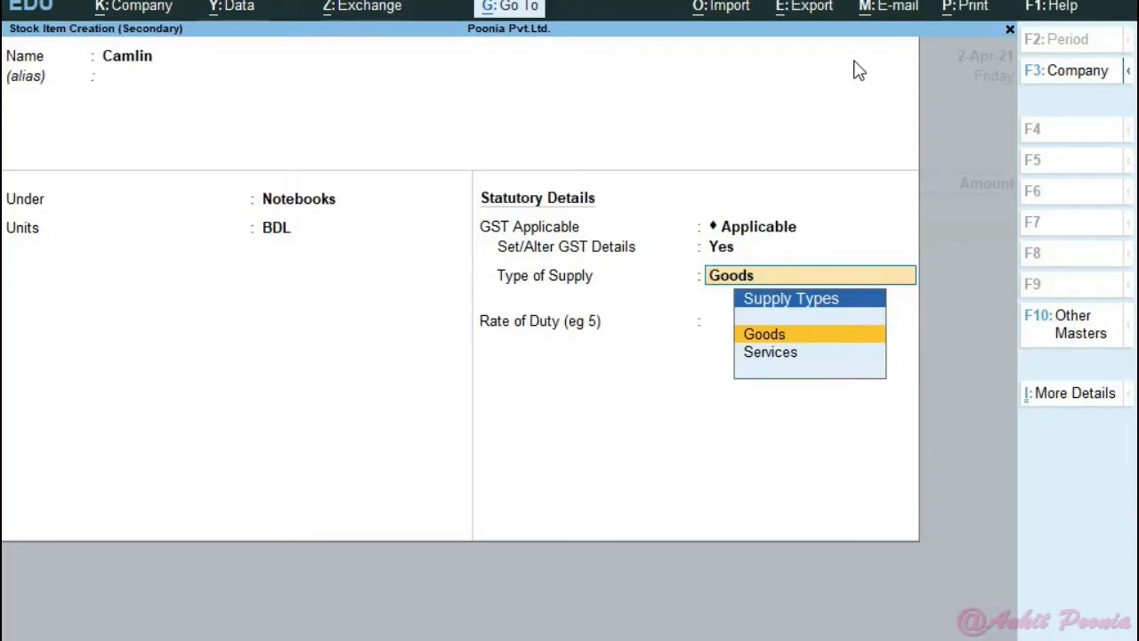
key("Return")
key("Return")
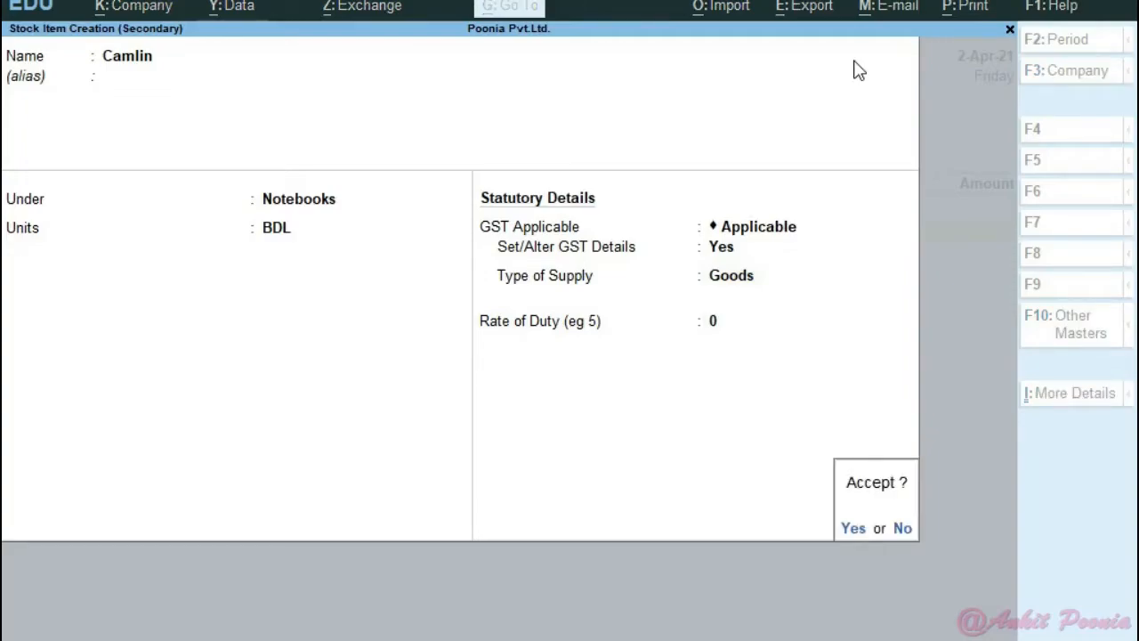
key("Return")
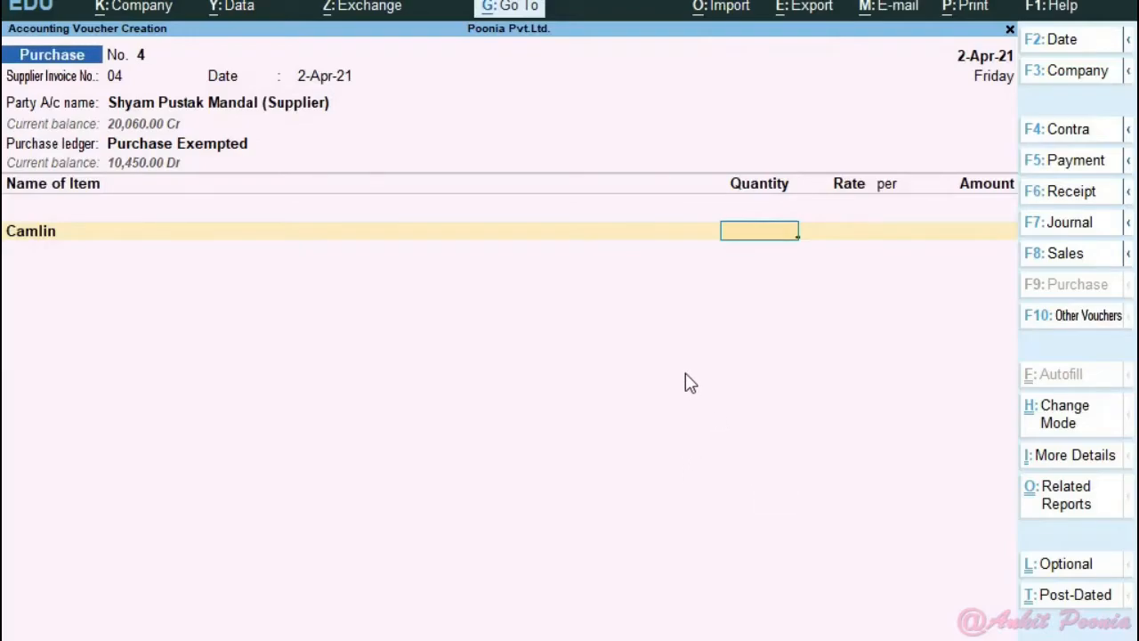
- Enter Camlin's quantity as 55 BDL and rate as 115 in the voucher, checking the figures against the purchase document
key("alt+Tab")
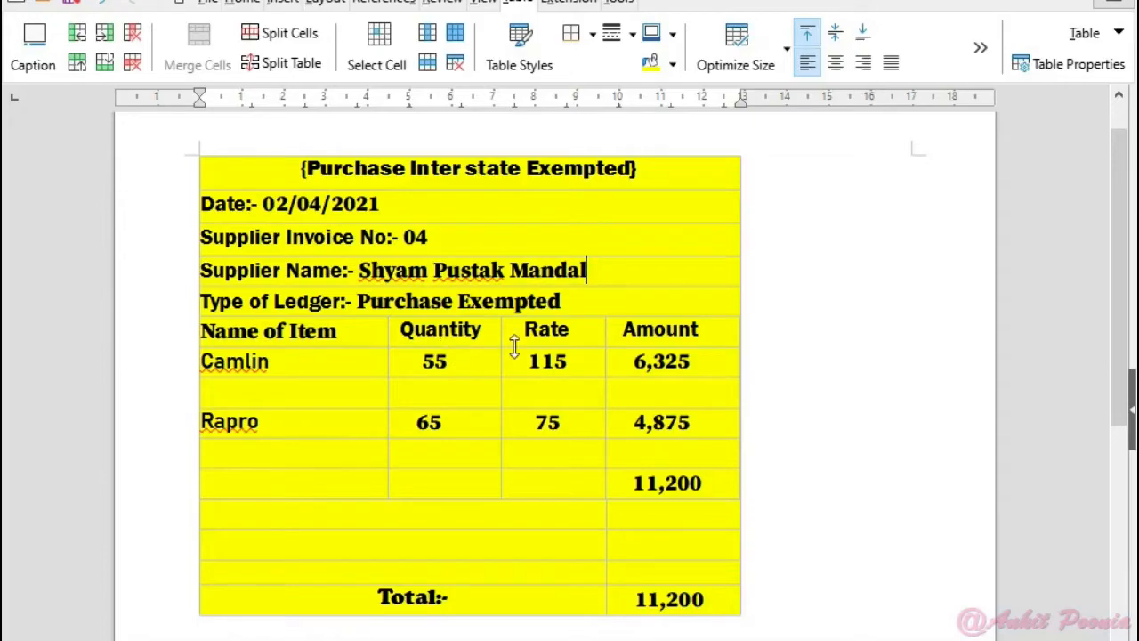
key("alt+Tab")
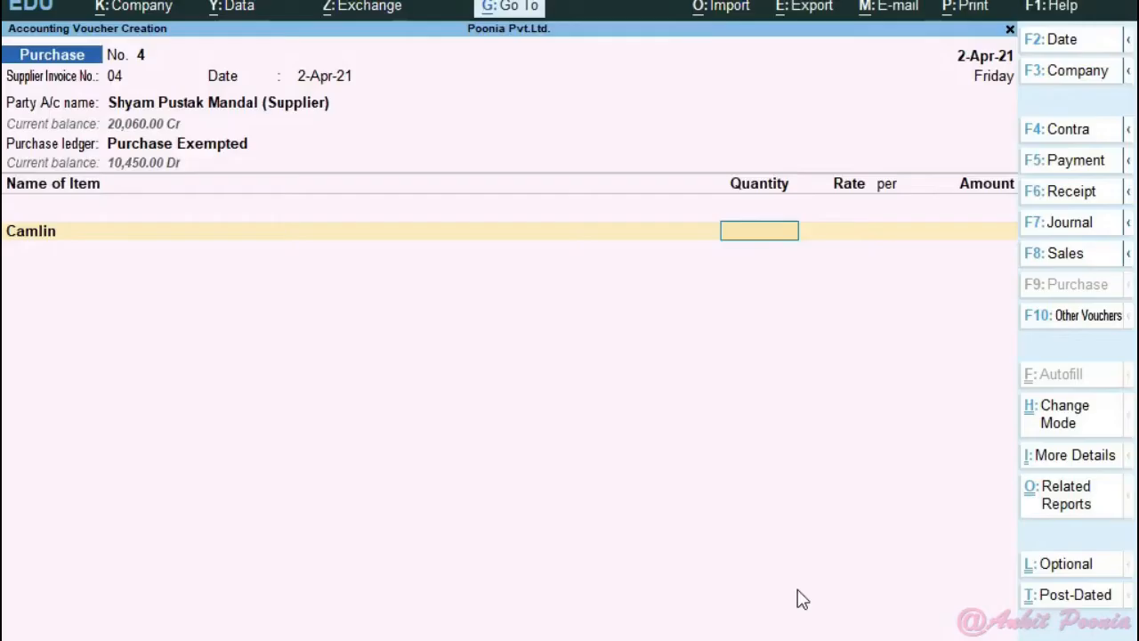
type("55")
key("Return")
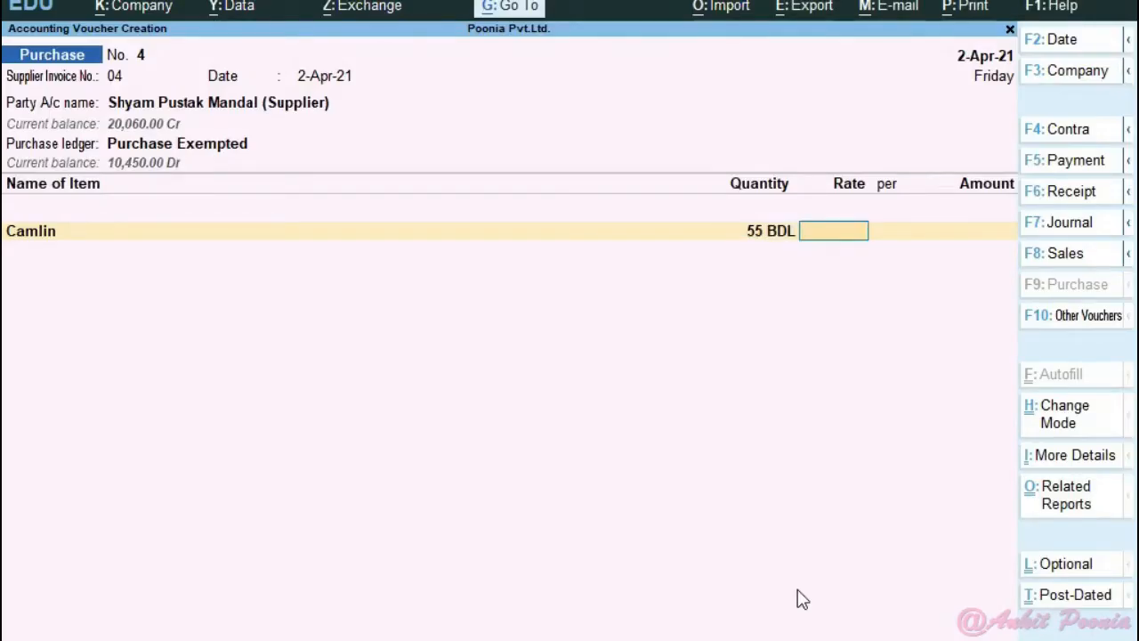
type("115")
key("Return")
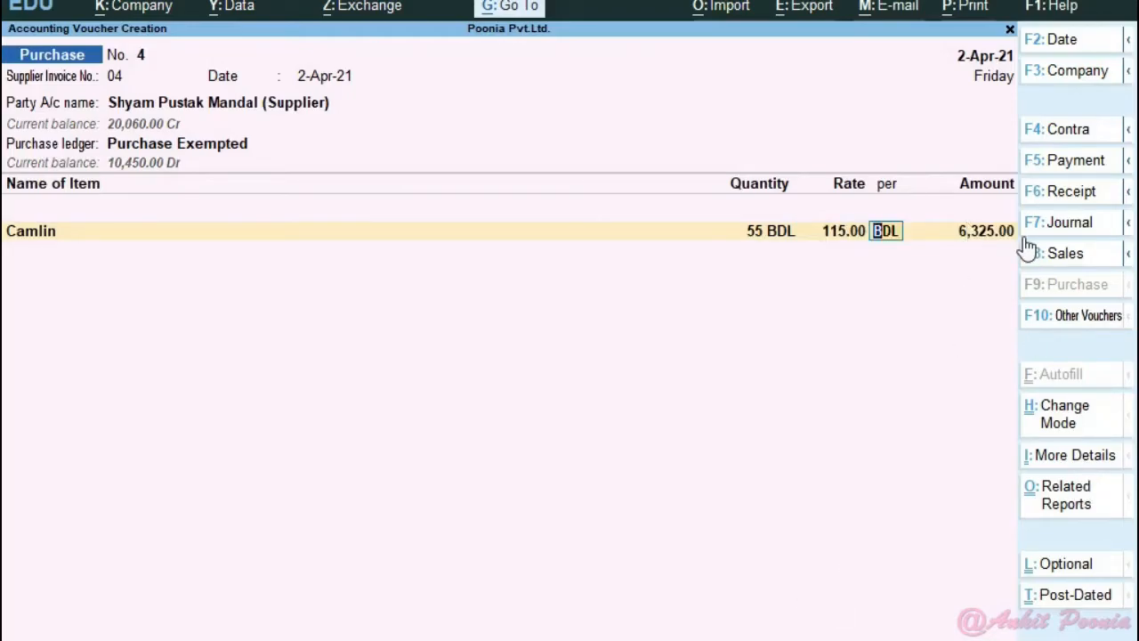
key("alt+Tab")
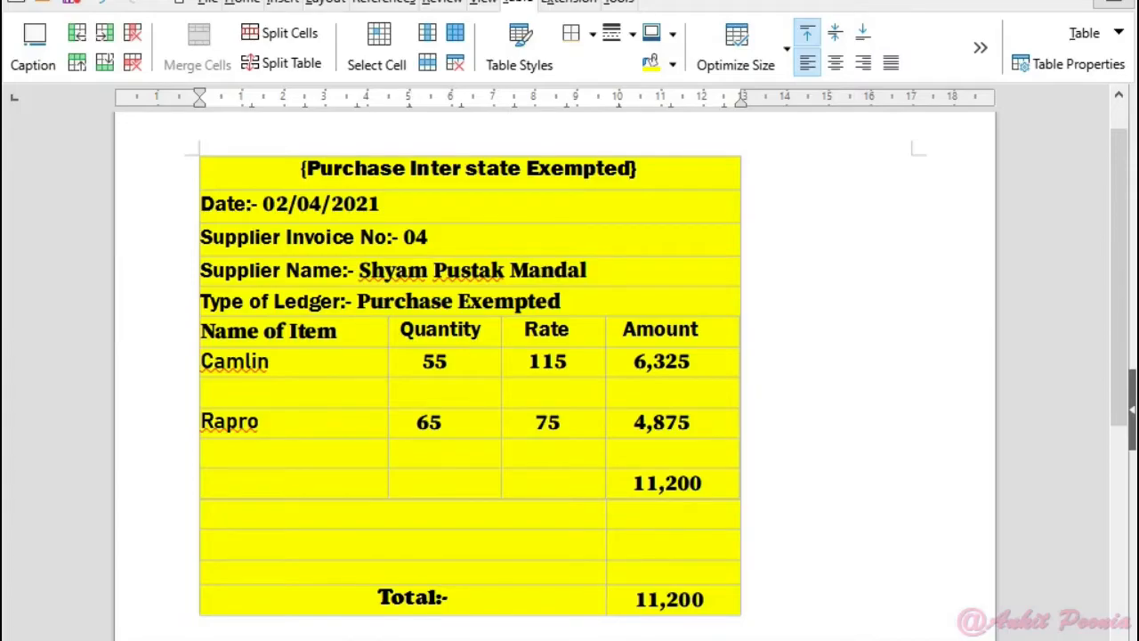
key("alt+Tab")
left_click(514, 345)
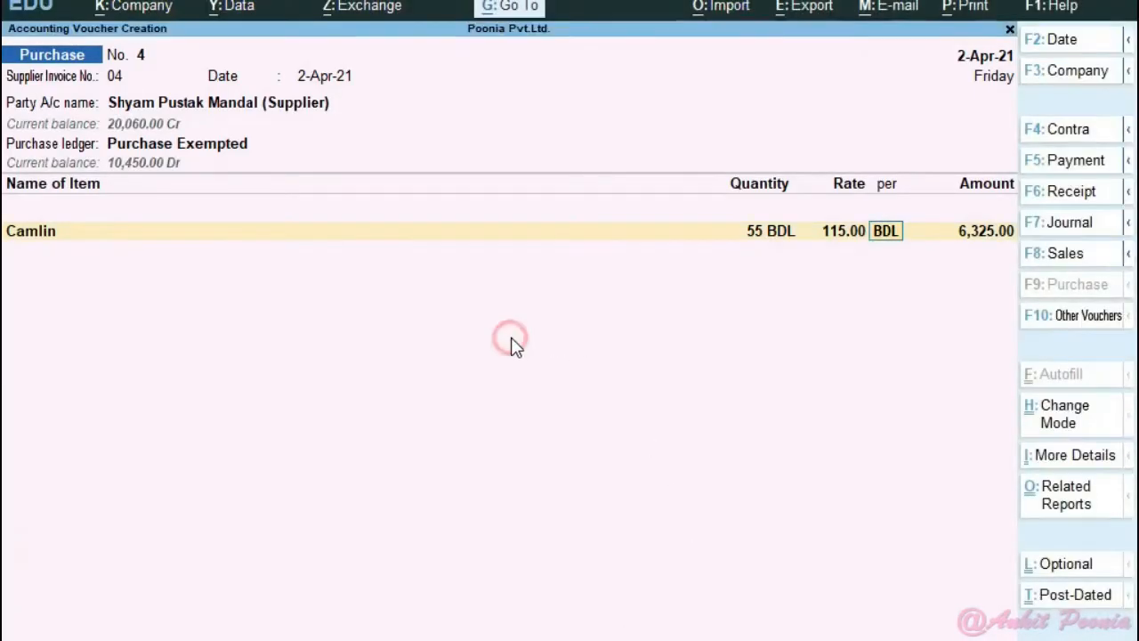
key("Return")
key("Return")
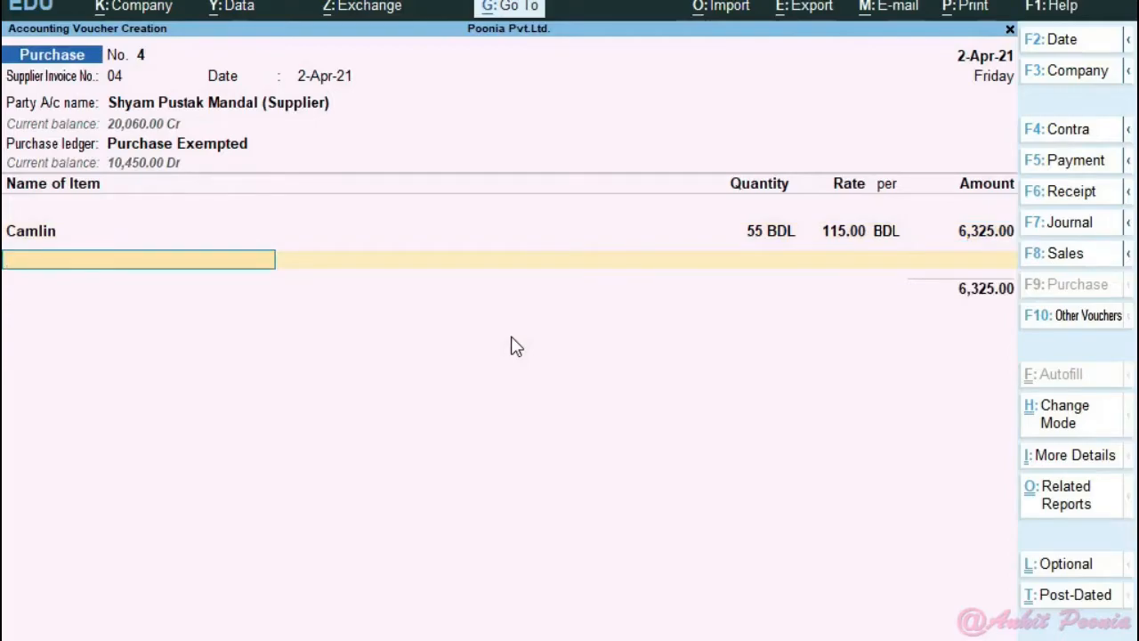
- Look through the voucher's list of stock items for the purchase document's second item, Rapro
key("Down")
key("Down")
key("Down")
key("Down")
key("Down")
key("Down")
key("Down")
key("Down")
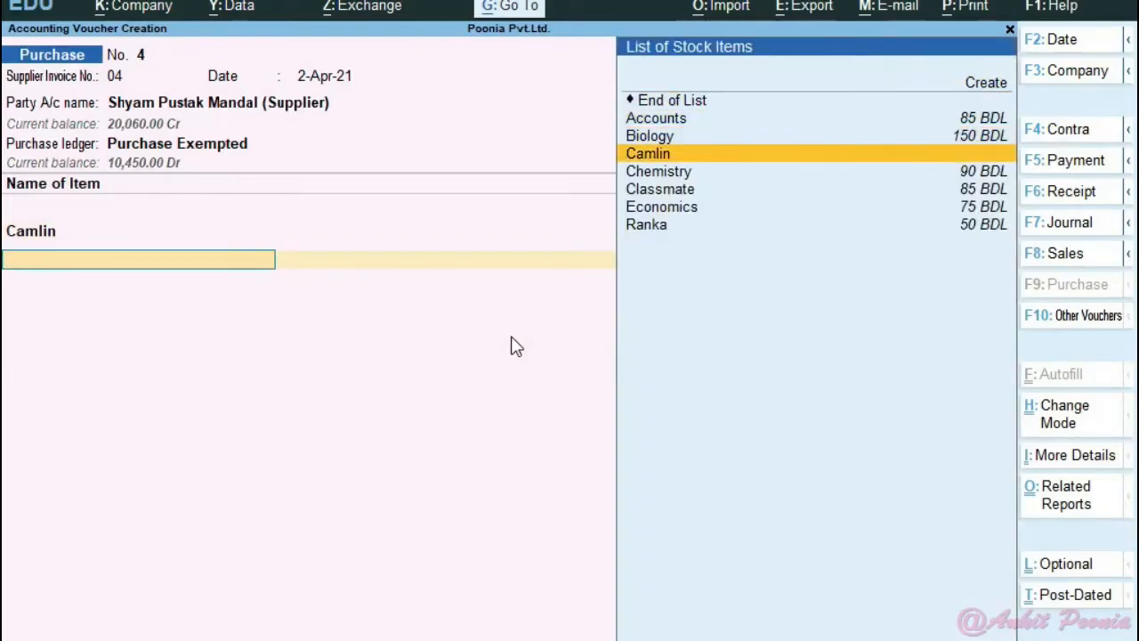
key("Up")
key("Up")
key("Up")
key("Up")
key("Up")
key("Up")
key("Up")
key("Up")
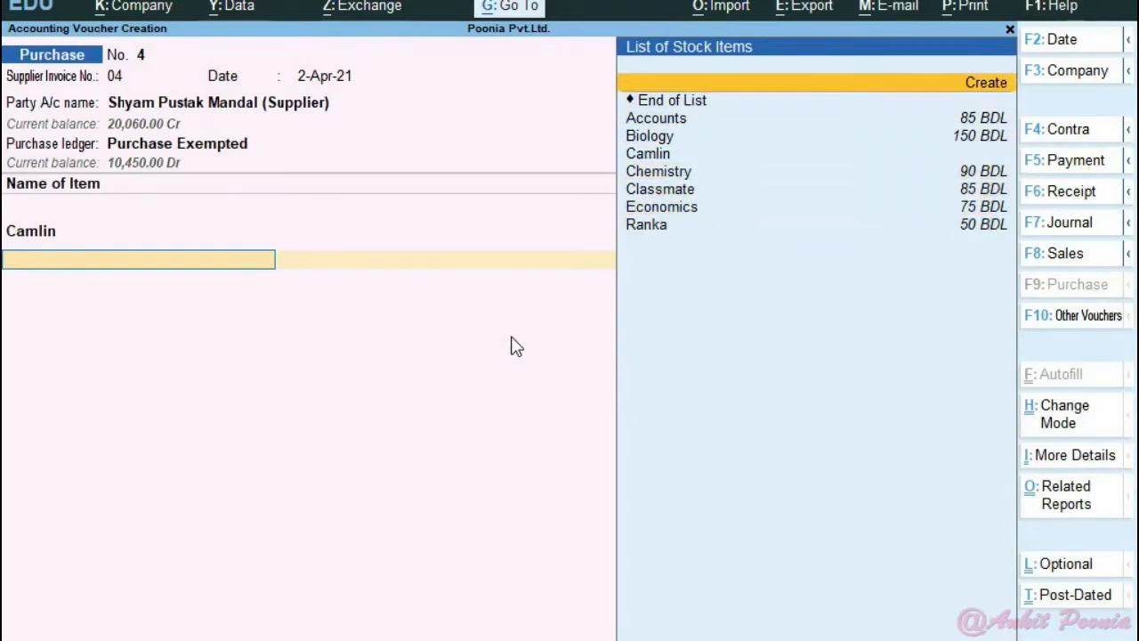
- Start a new stock item named Rapro under the Notebooks group with BDL as its unit, keeping GST applicable
key("alt+c")
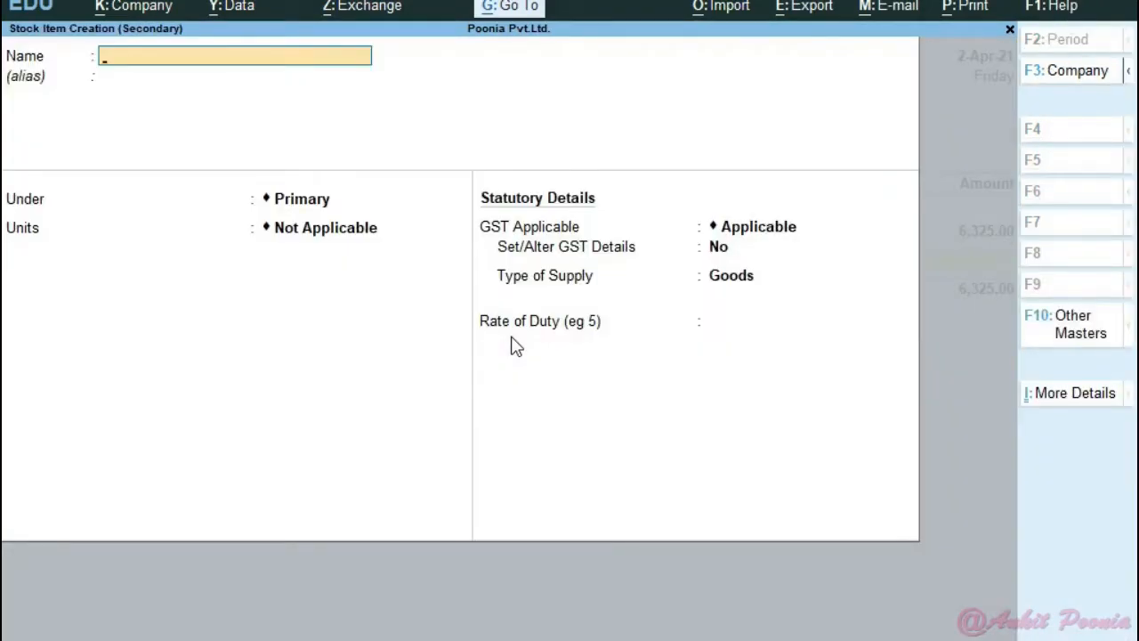
type("Rapro")
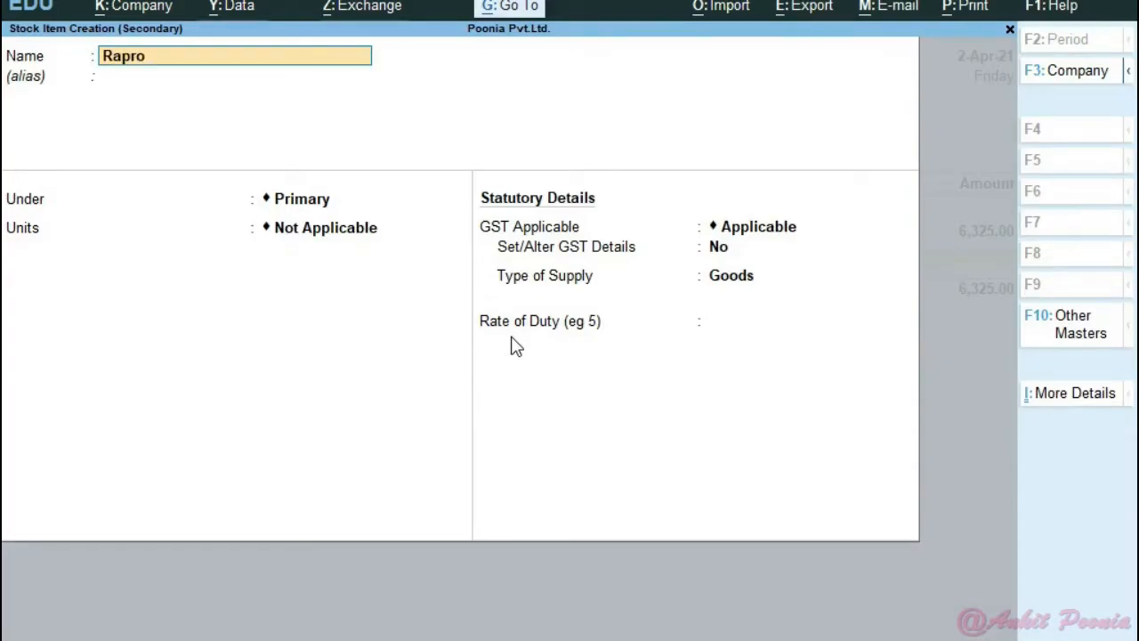
key("Return")
key("Return")
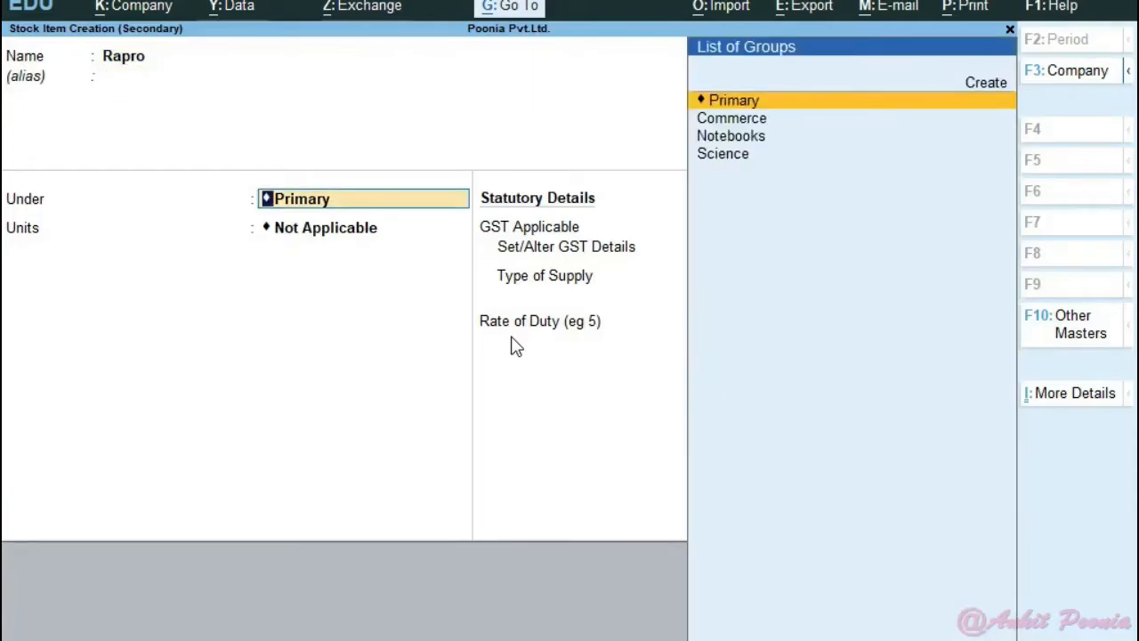
key("Down")
key("Down")
key("Return")
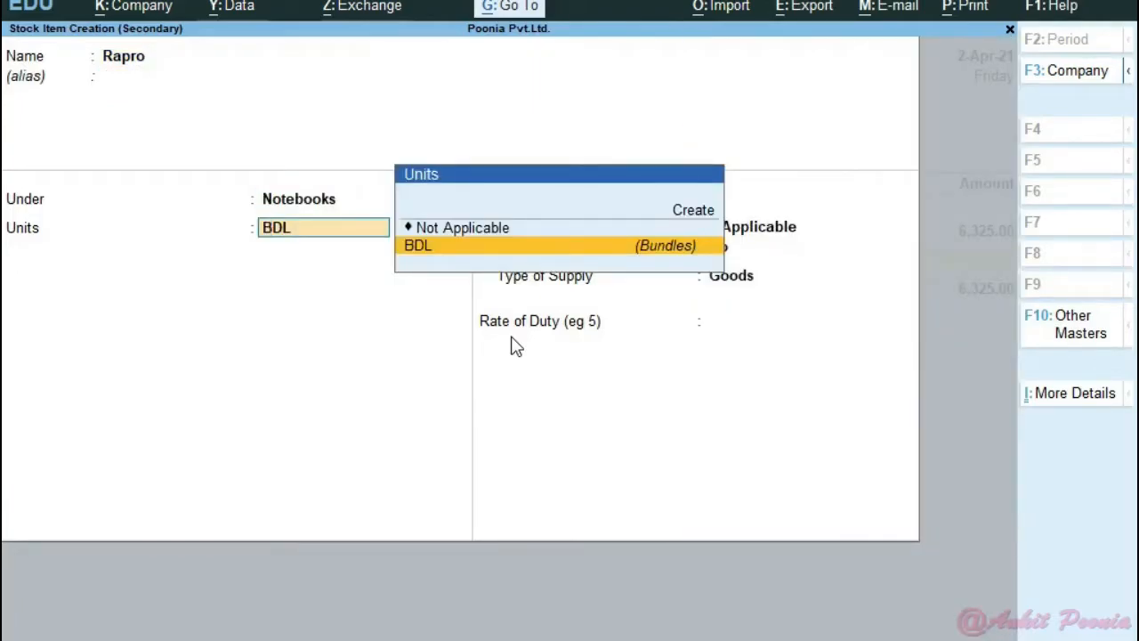
key("Return")
key("Return")
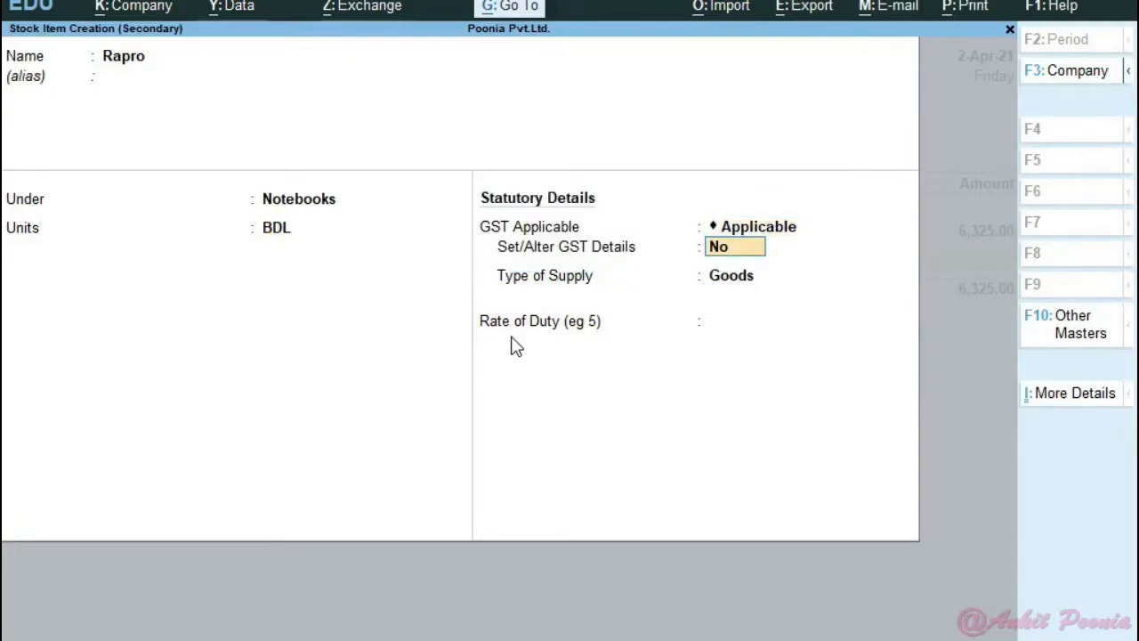
- Enable GST details for Rapro and enter Notebook as the description
key("y")
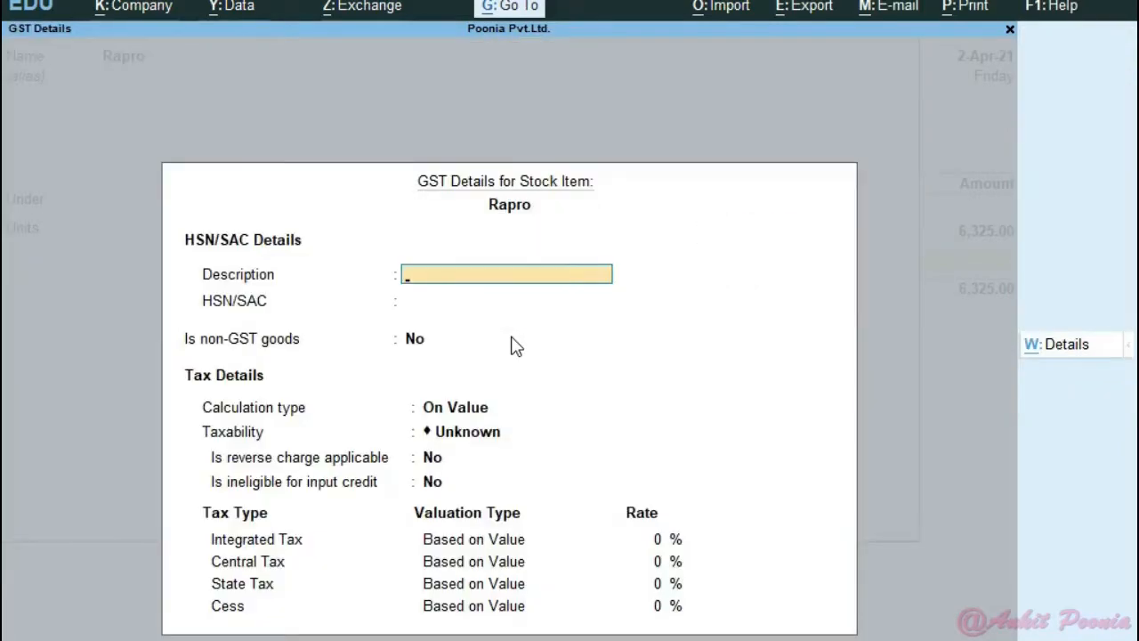
type("Notebook")
key("Return")
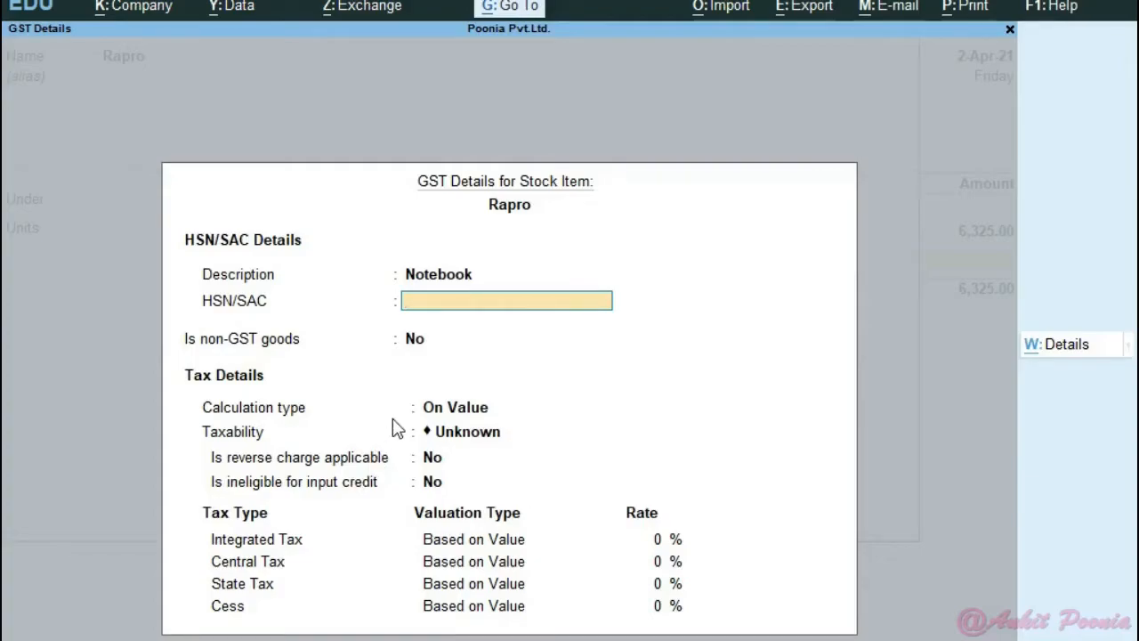
- Review the configuration options of the GST details form and leave them as they are
key("F12")
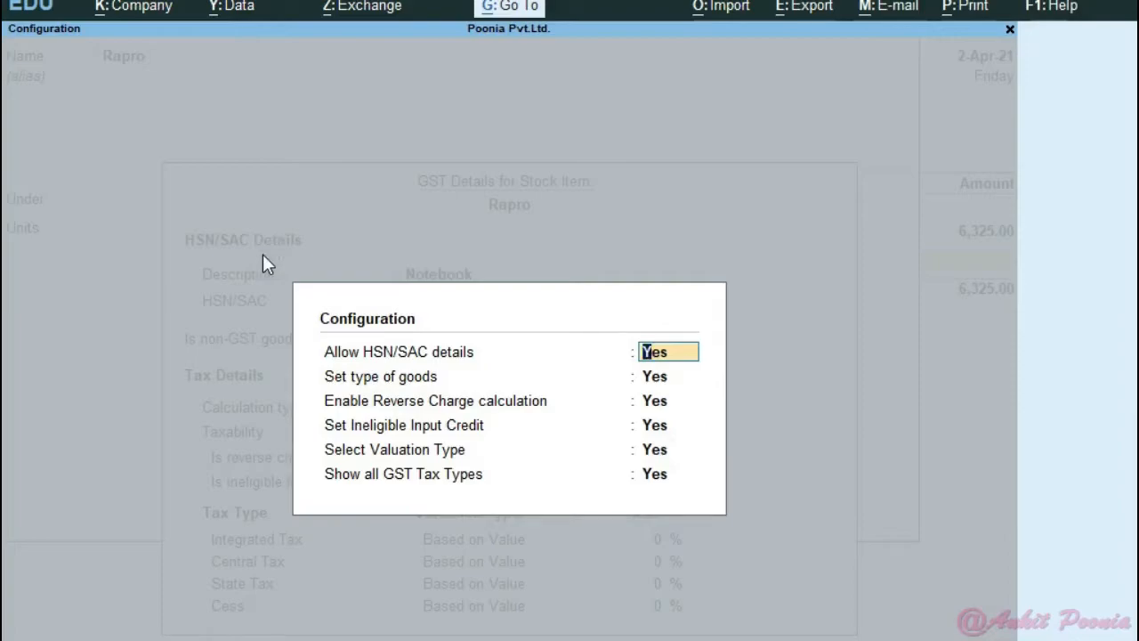
key("Escape")
key("Escape")
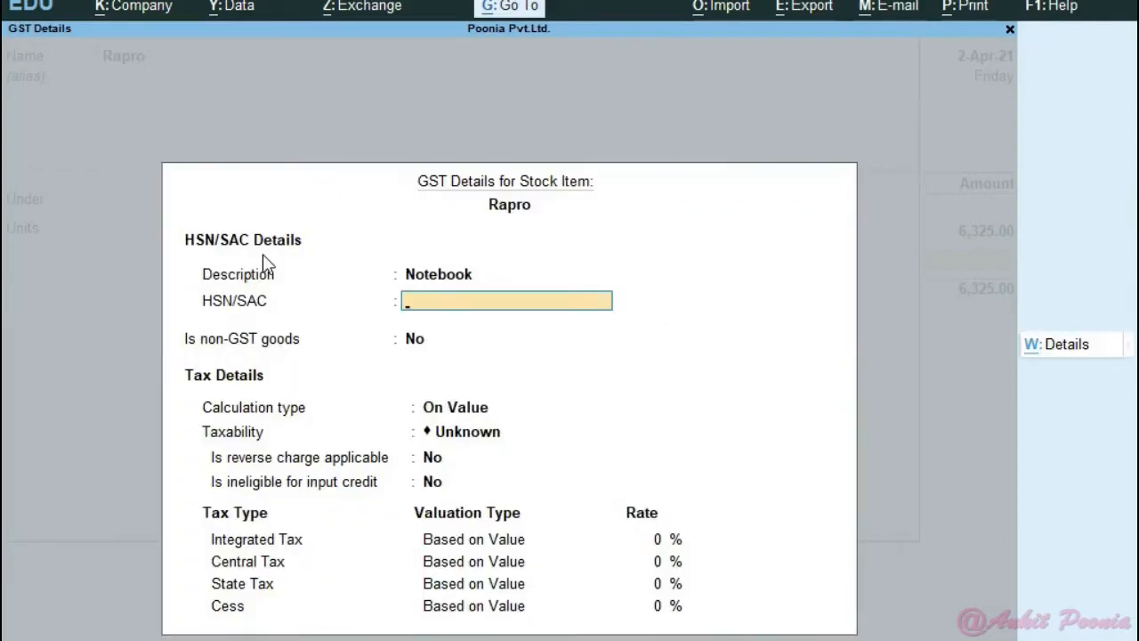
- Enter HSN/SAC 6698 for Rapro, keeping non-GST goods at No and the calculation type On Value
type("6698")
key("Return")
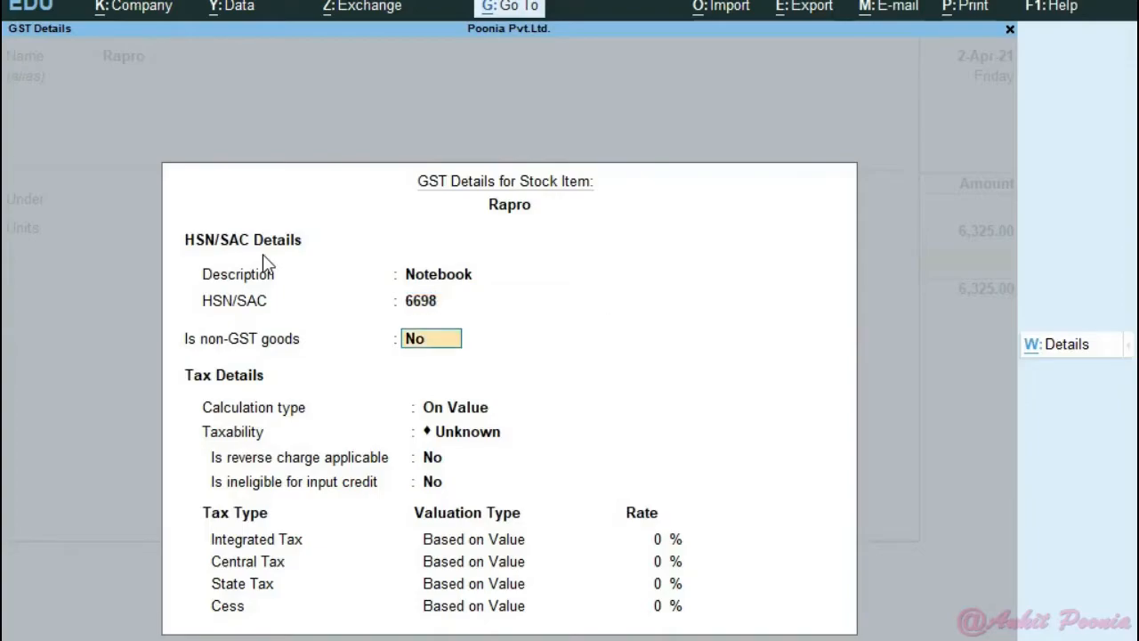
key("Return")
key("Return")
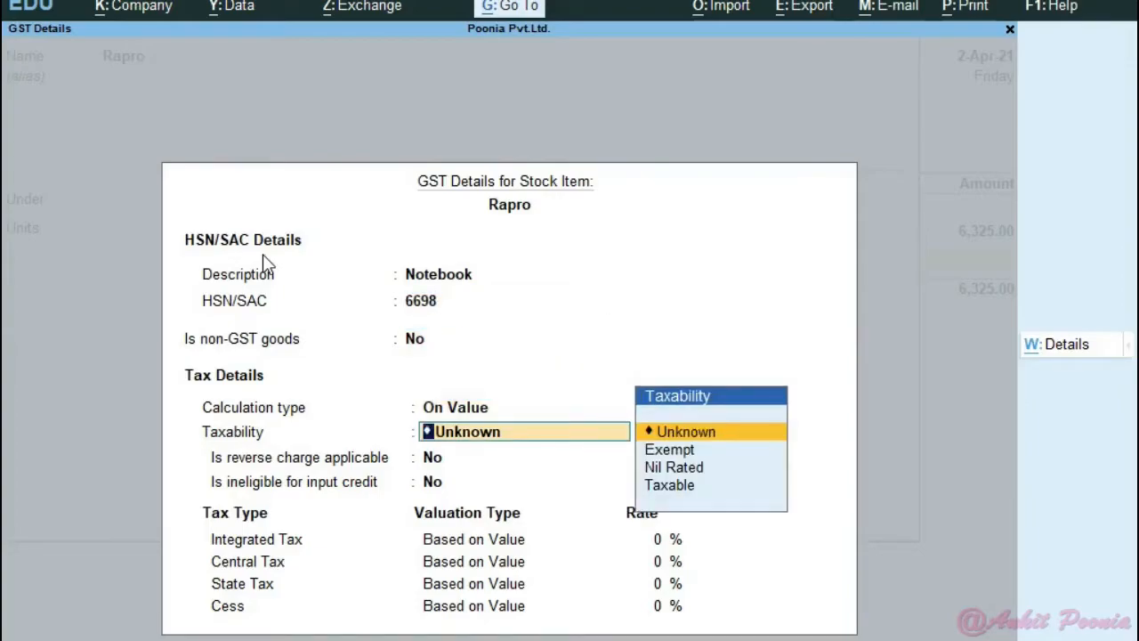
- Set Rapro's taxability to Exempt, keep its supply type as Goods, and save the stock item
key("Down")
key("Down")
key("Up")
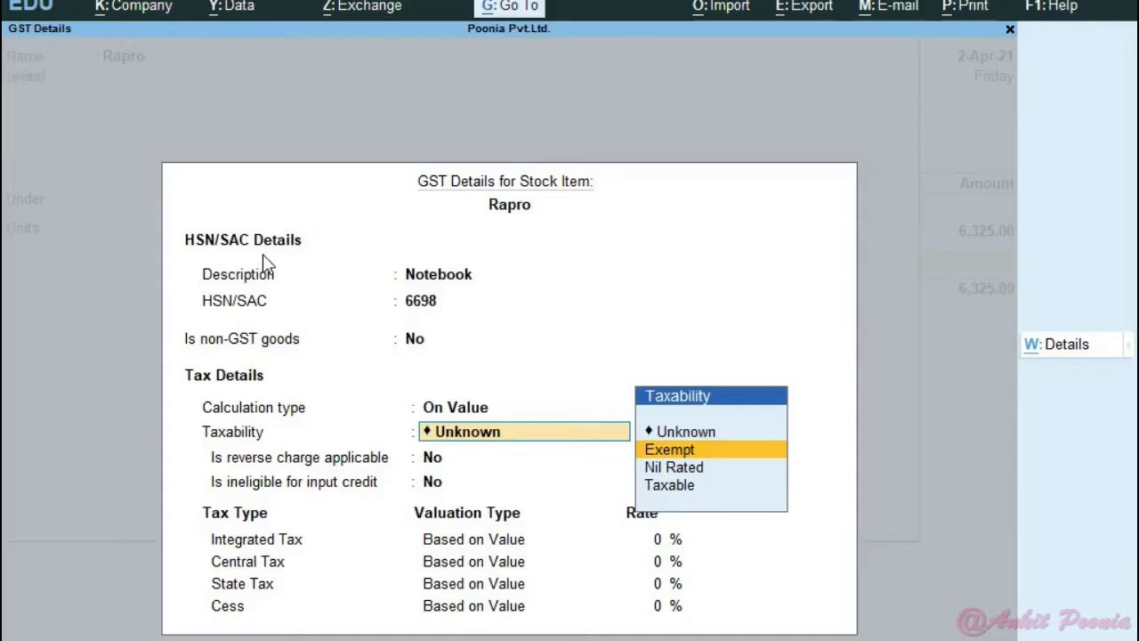
key("ctrl+a")
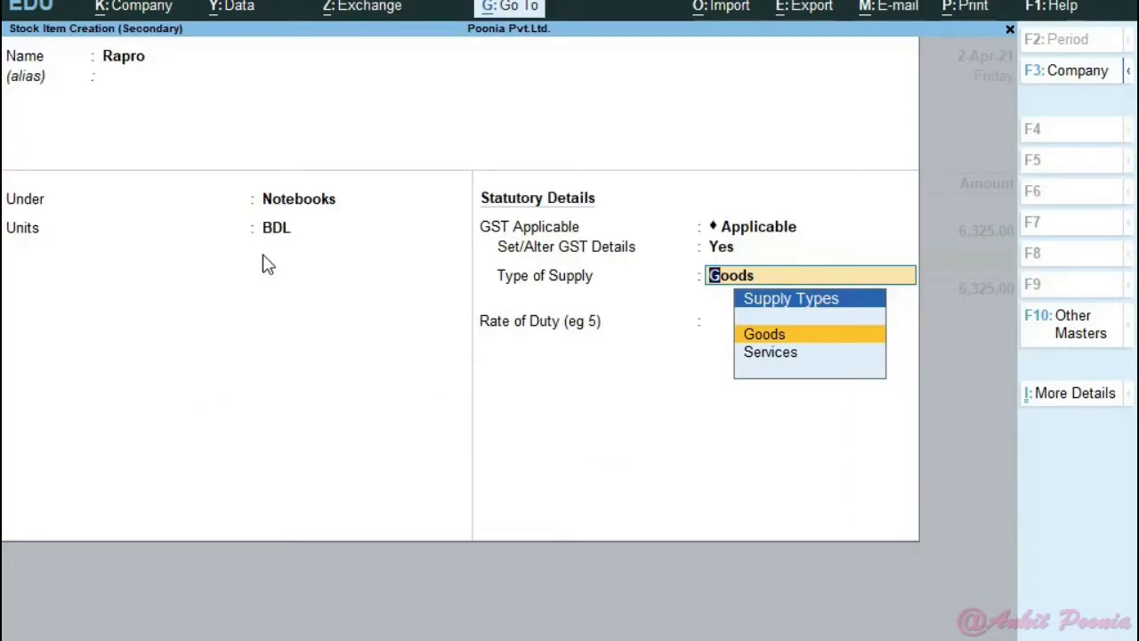
key("Return")
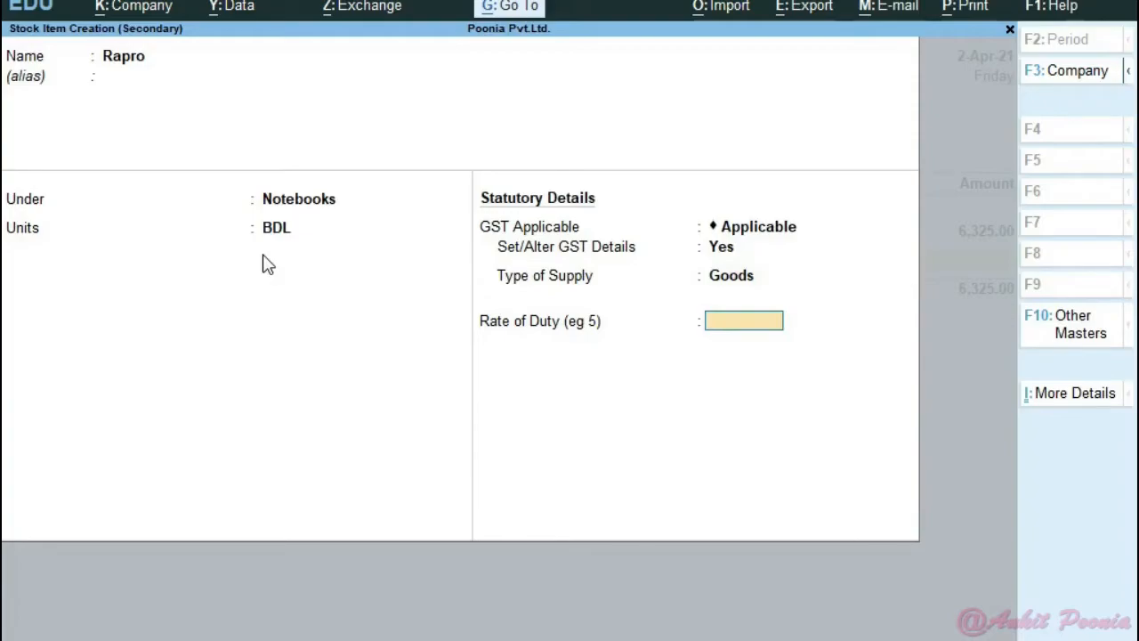
key("ctrl+a")
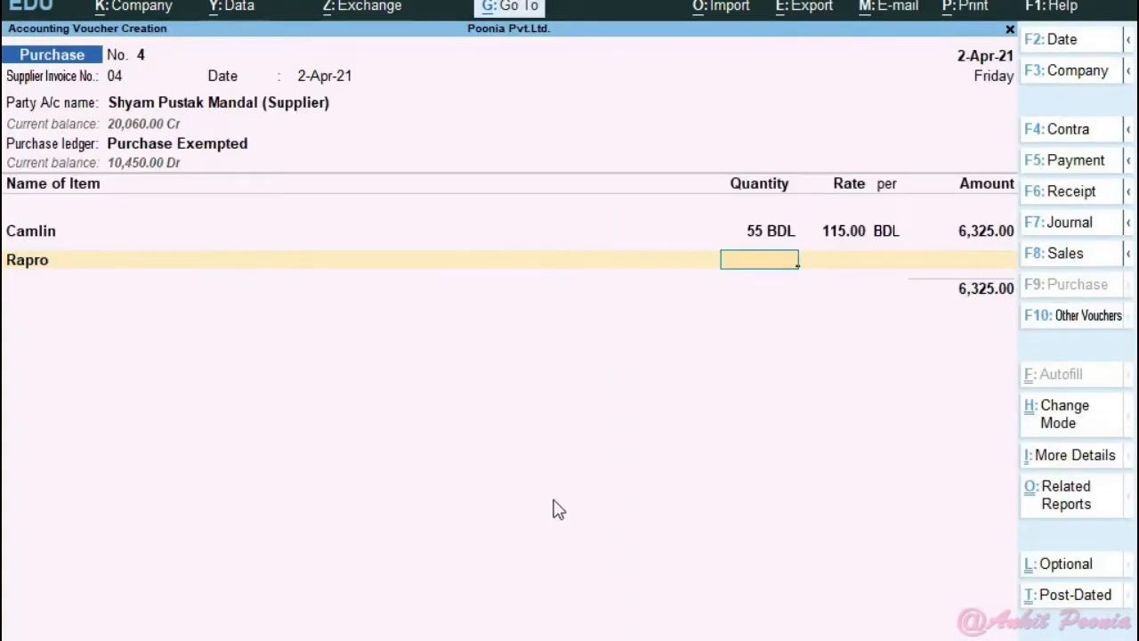
- Enter Rapro's quantity as 65 BDL and rate as 75 in the voucher, following the purchase document
key("alt+Tab")
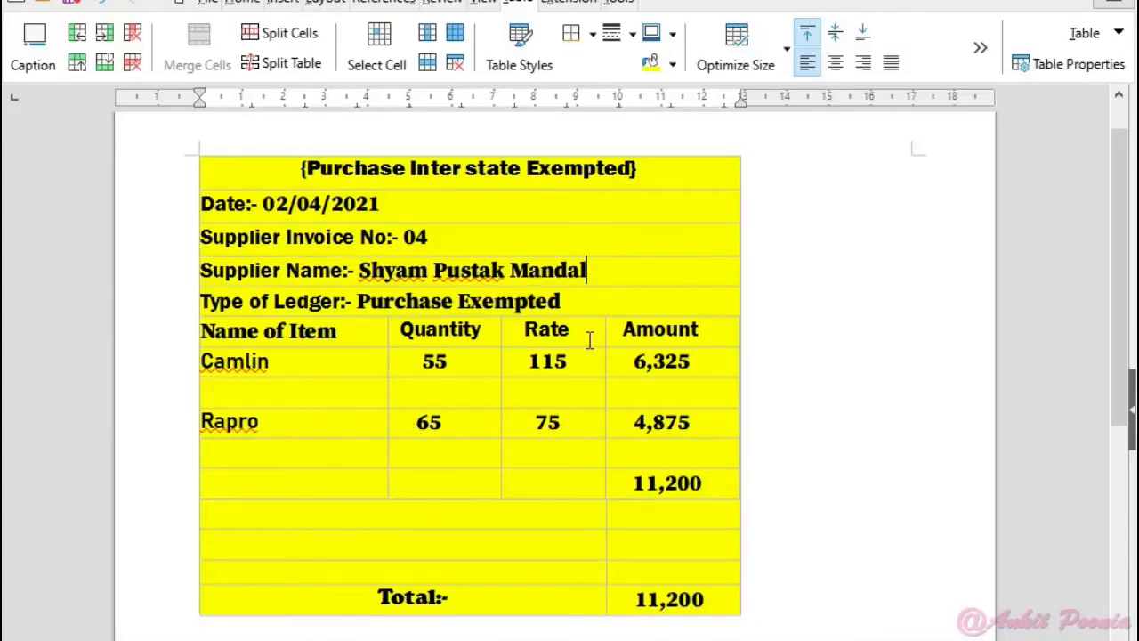
key("alt+Tab")
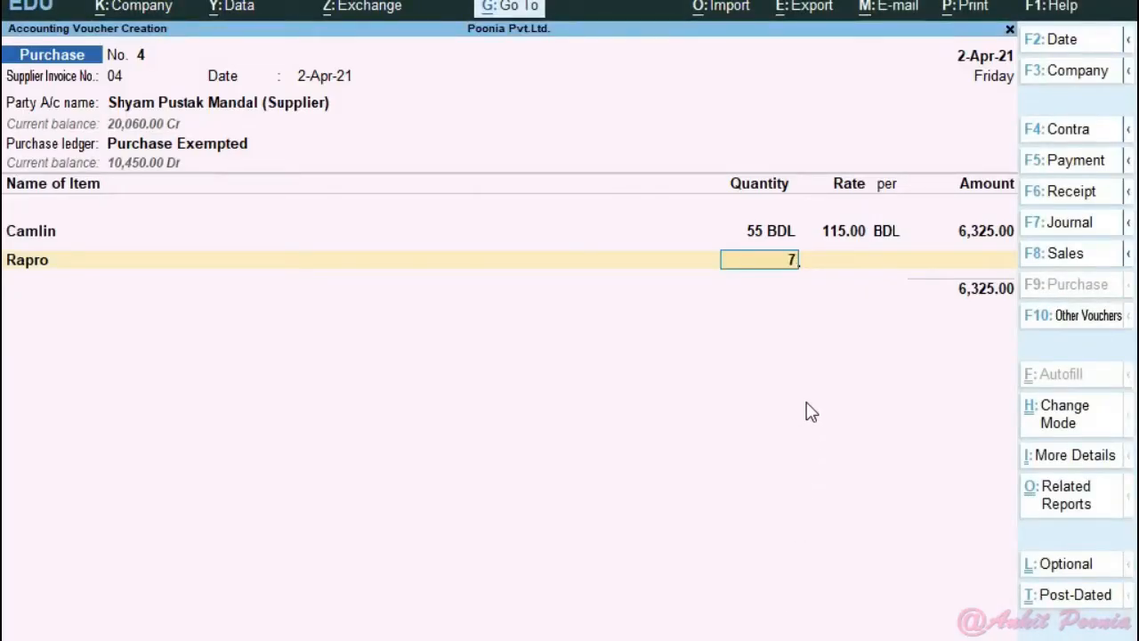
type("65")
key("Return")
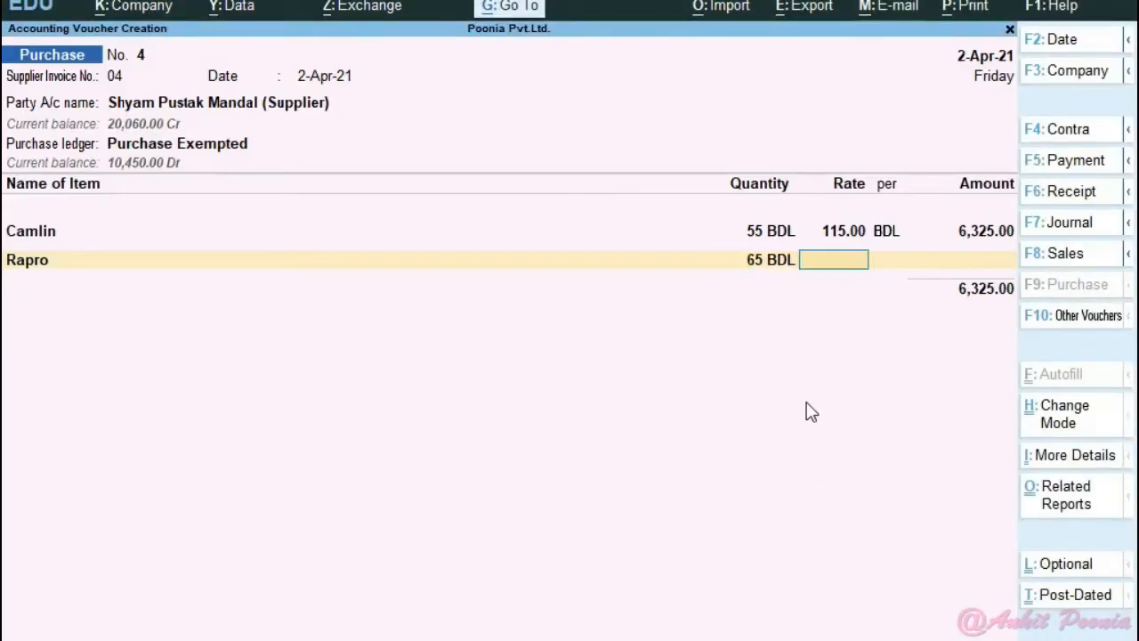
type("75")
key("Return")
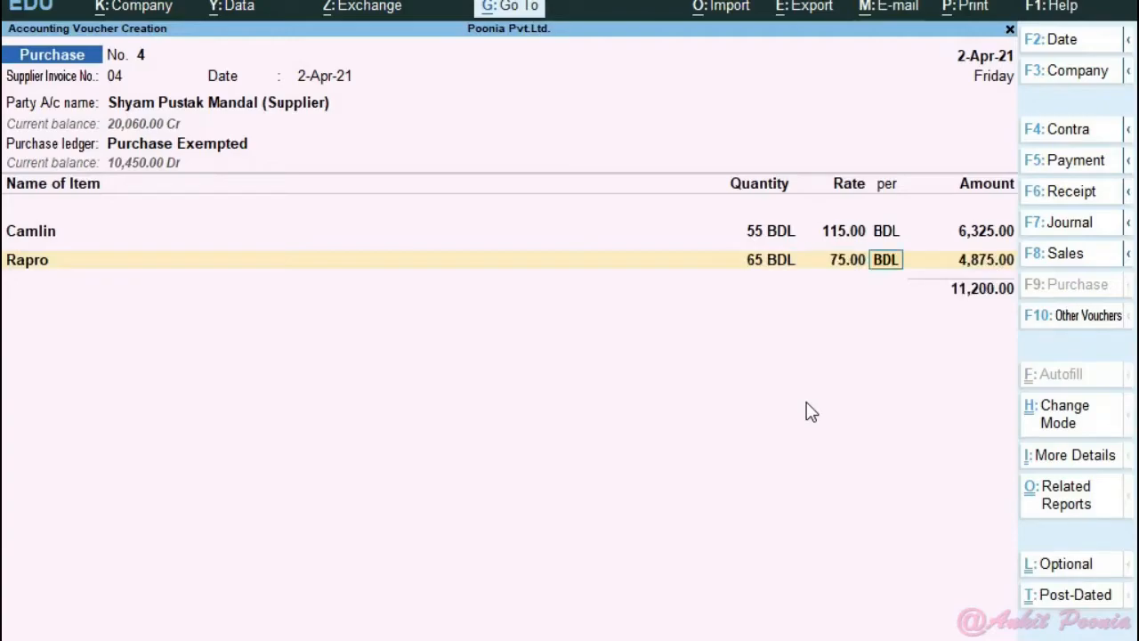
key("Return")
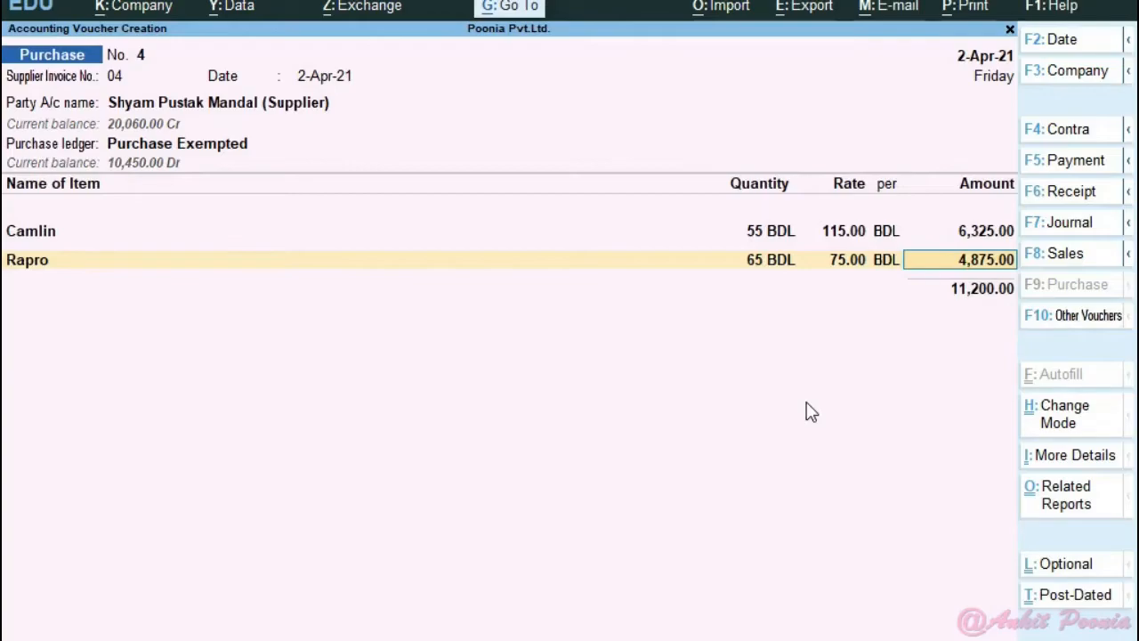
key("Return")
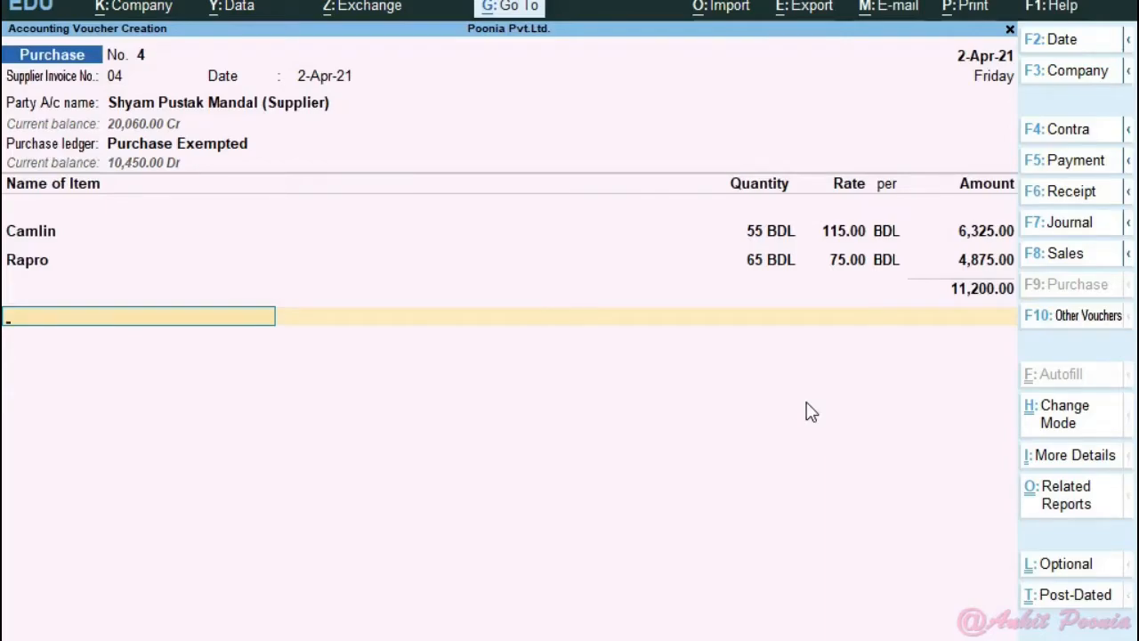
key("Return")
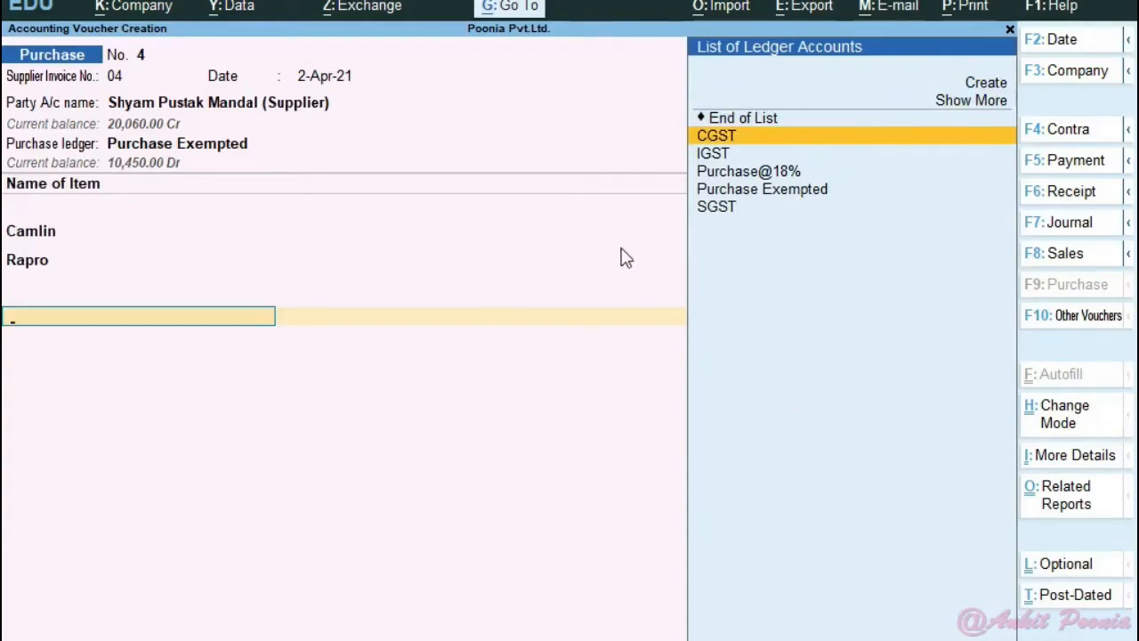
key("Down")
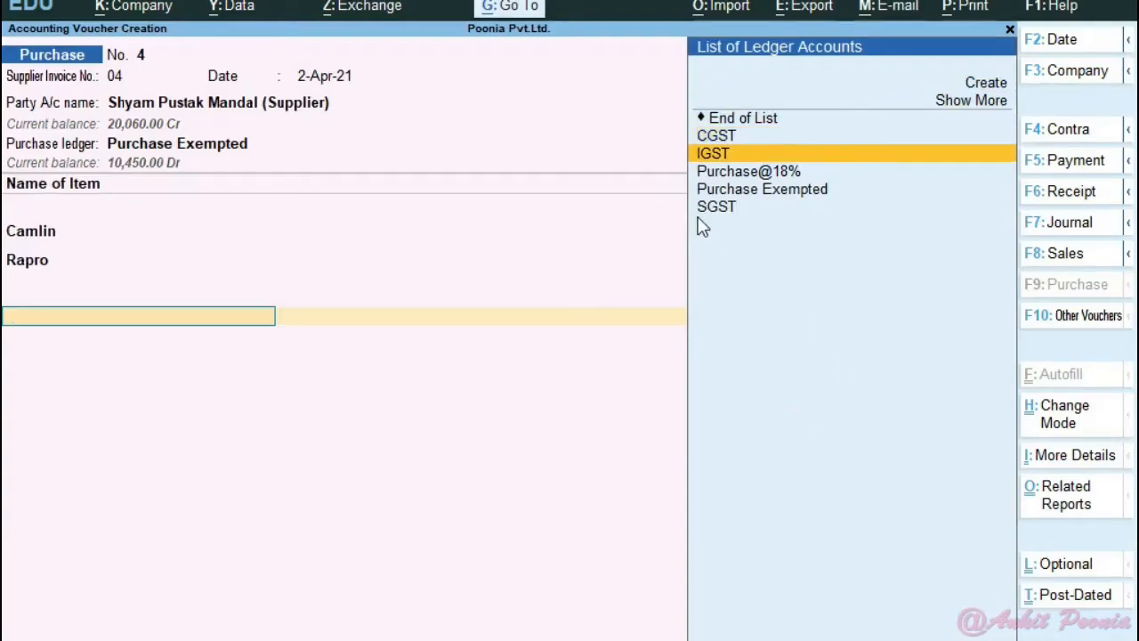
key("Return")
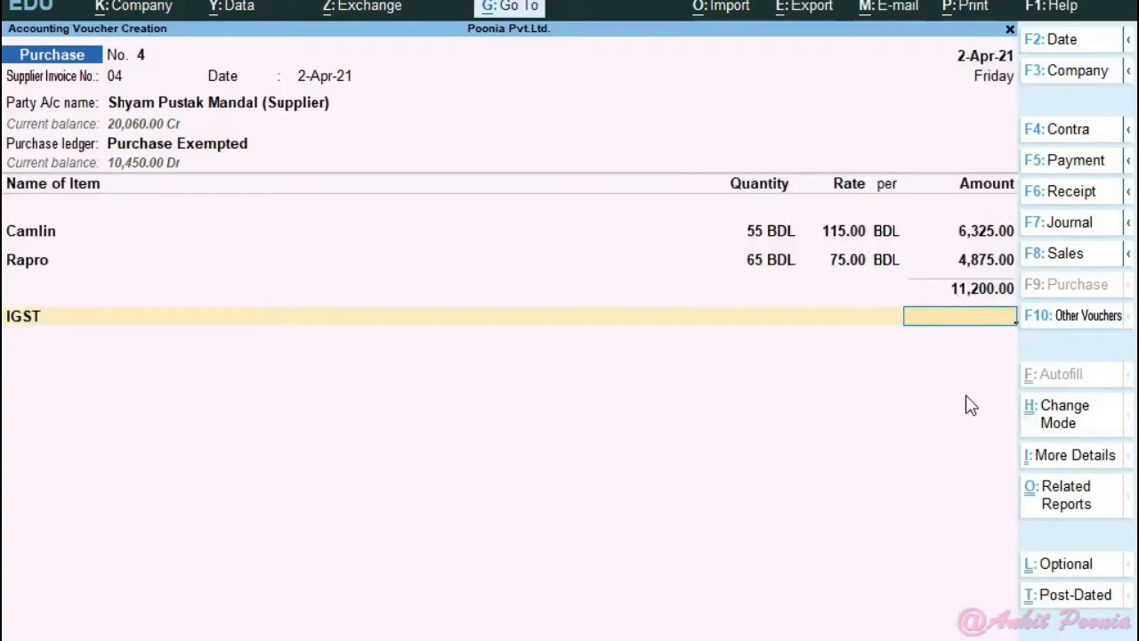
key("BackSpace")
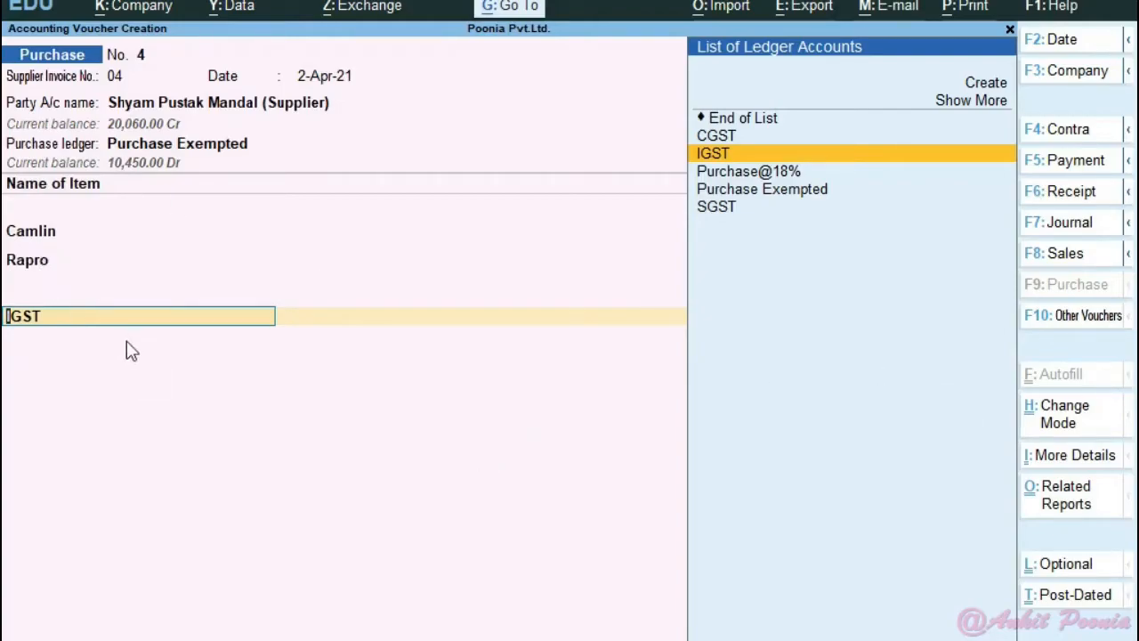
key("Escape")
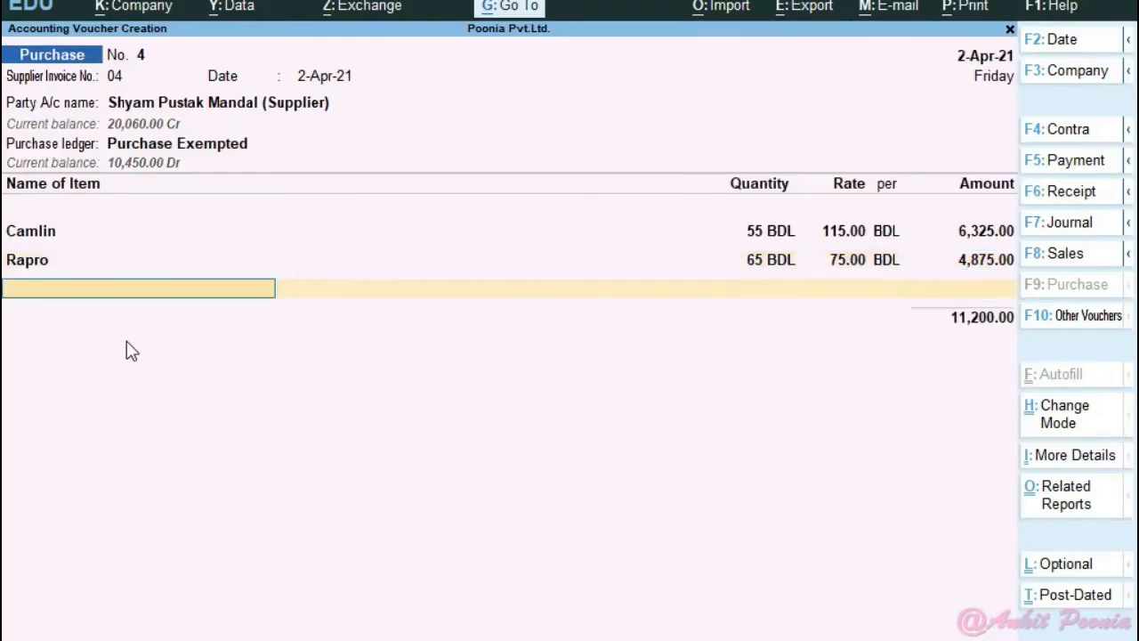
- End the entries without adding a tax ledger and save the exempted purchase voucher
key("Return")
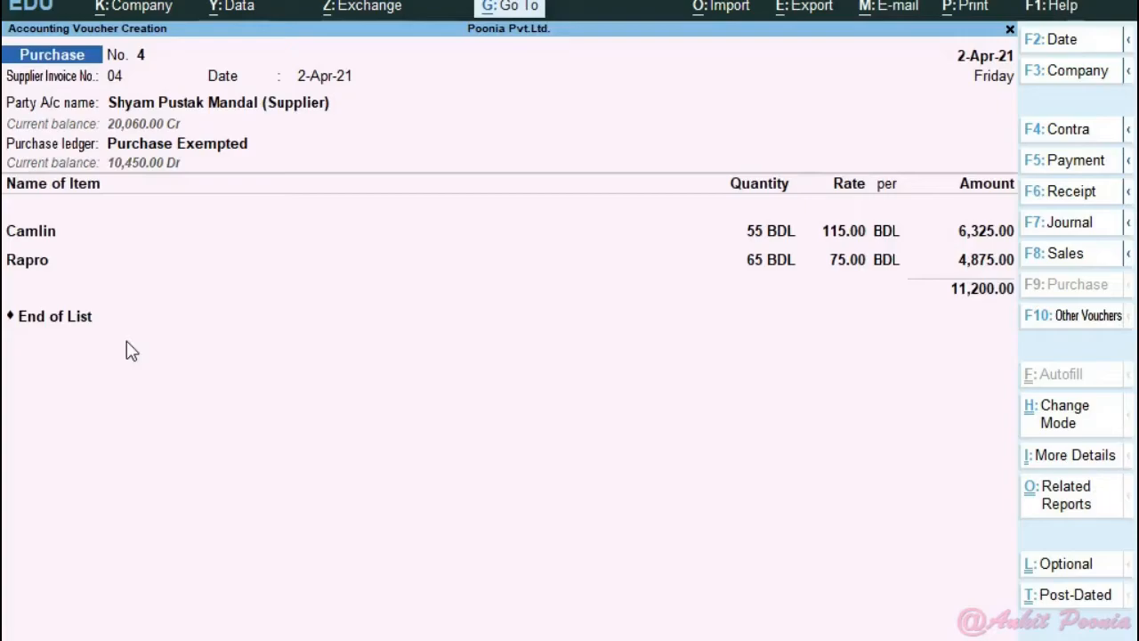
key("ctrl+a")
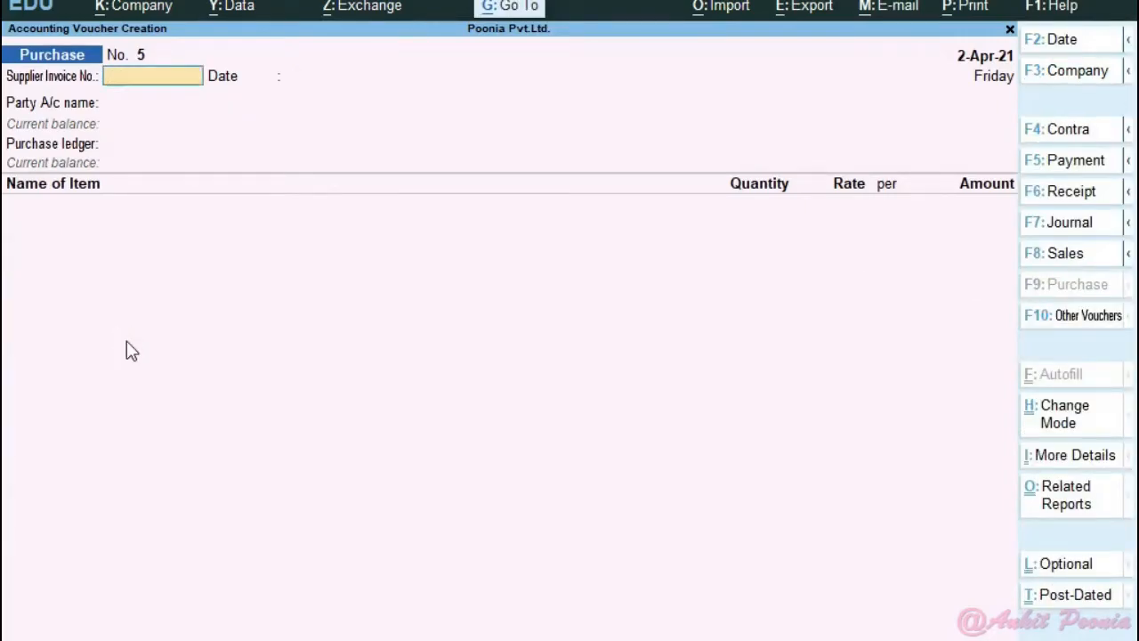
- Reopen the saved purchase voucher 4 to check its entries, and go back to the Gateway of Tally
key("Page_Up")
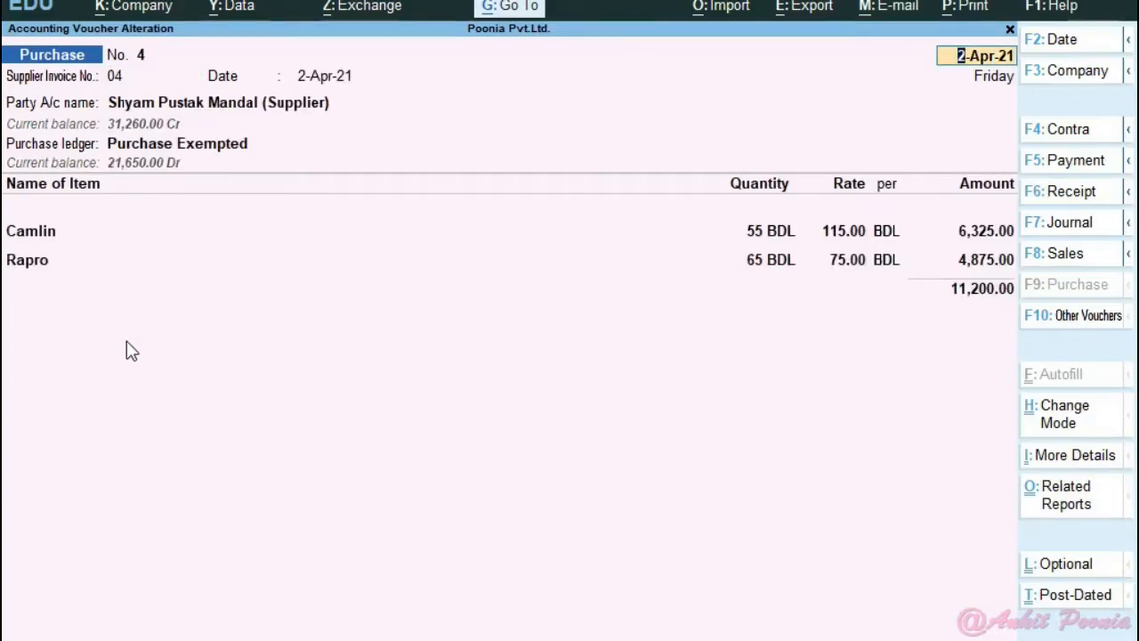
key("Escape")
key("Escape")
key("Return")
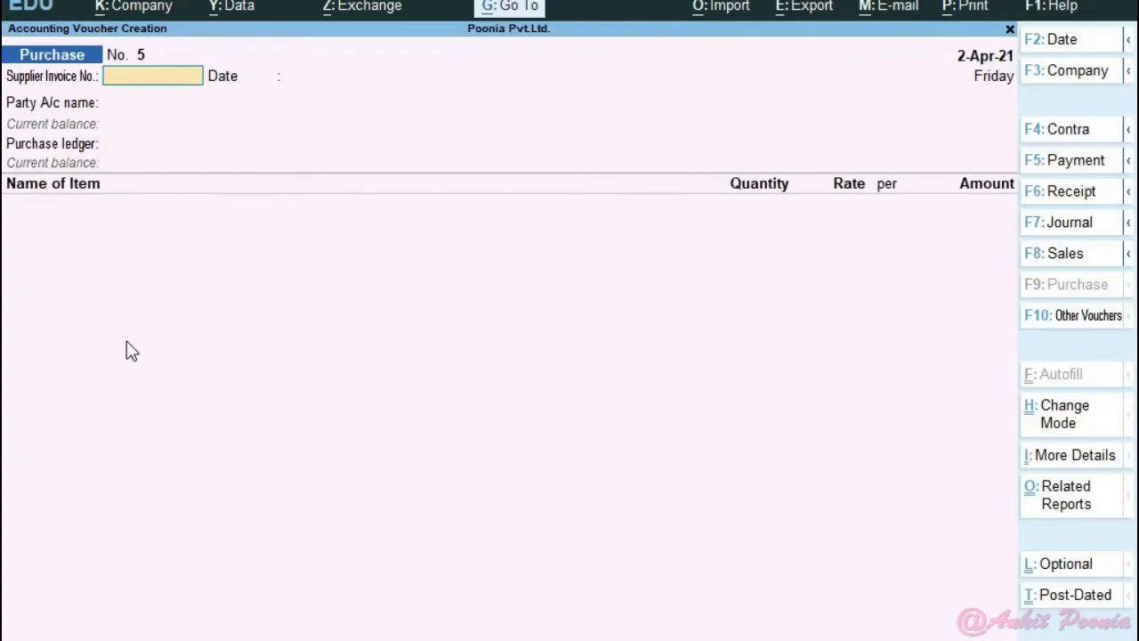
key("Escape")
key("Return")
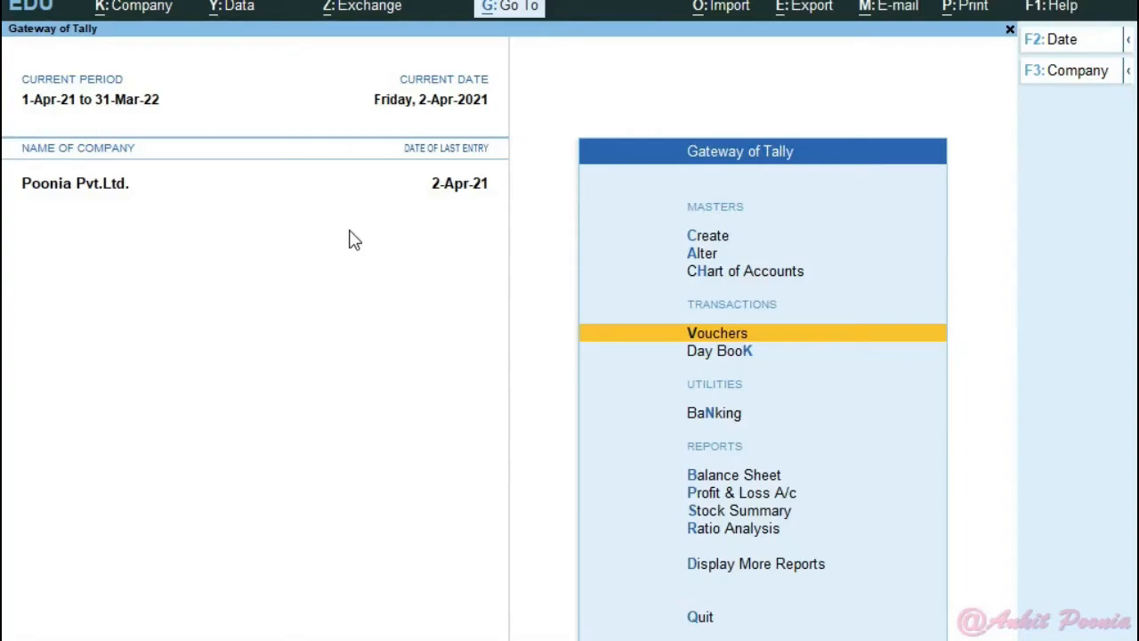
key("Up")
key("Up")
key("Up")
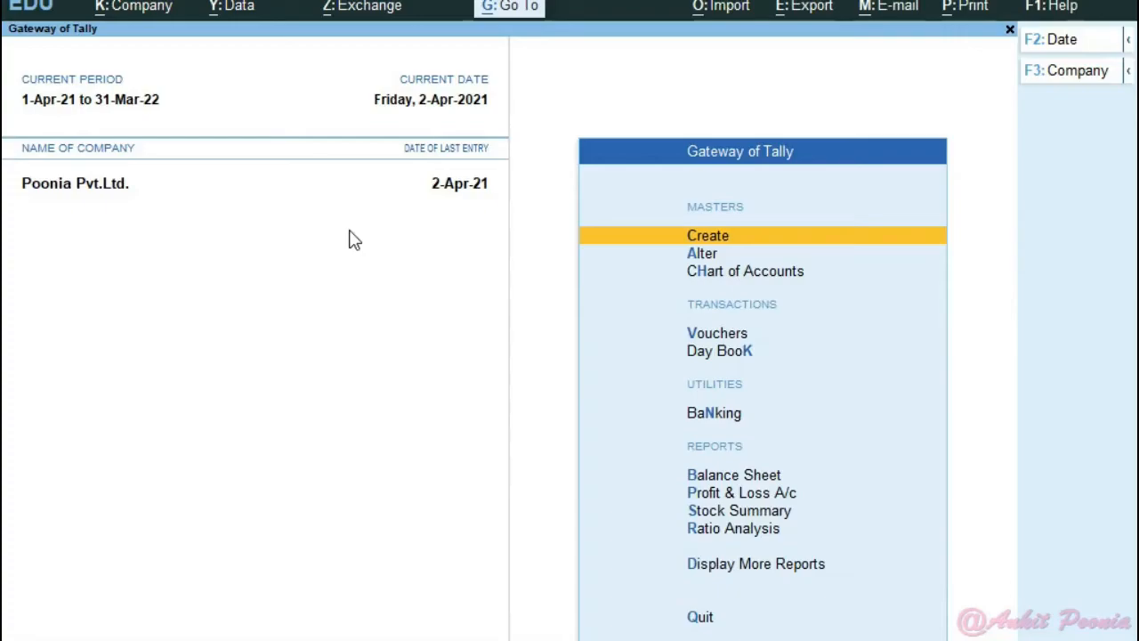
- View the monthly Purchase Register among the account books and return to the Gateway of Tally
key("d")
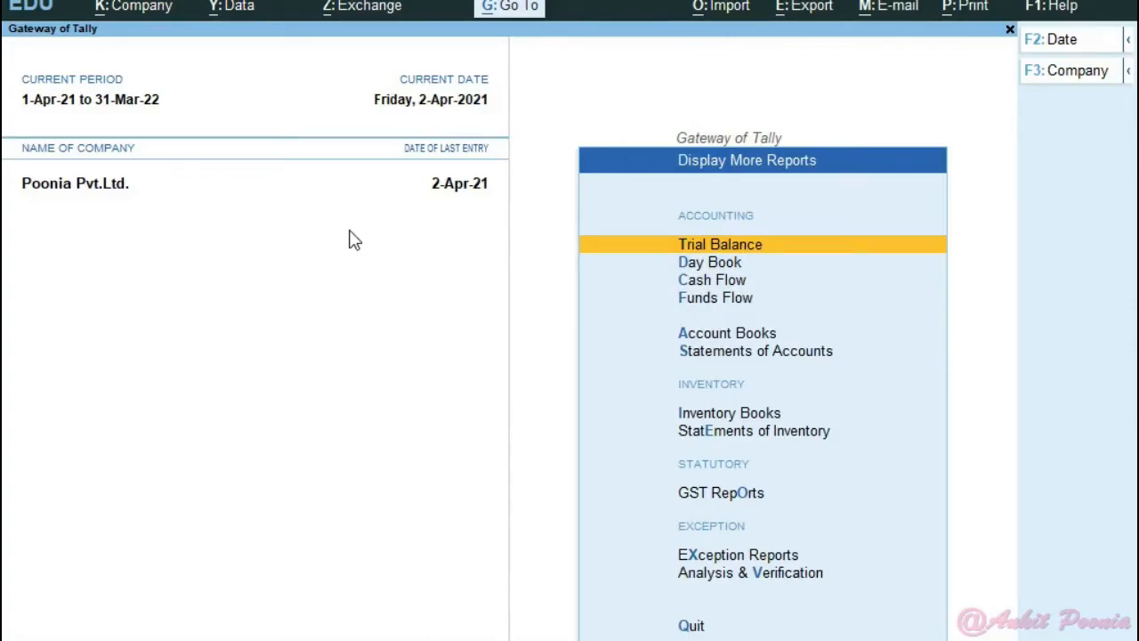
key("a")
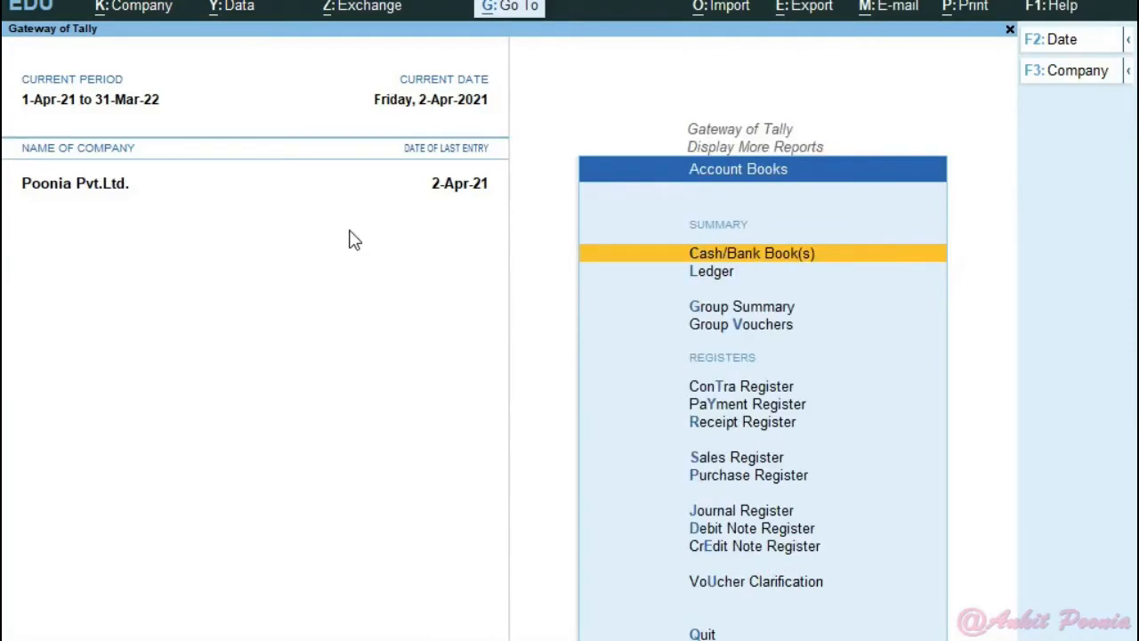
key("p")
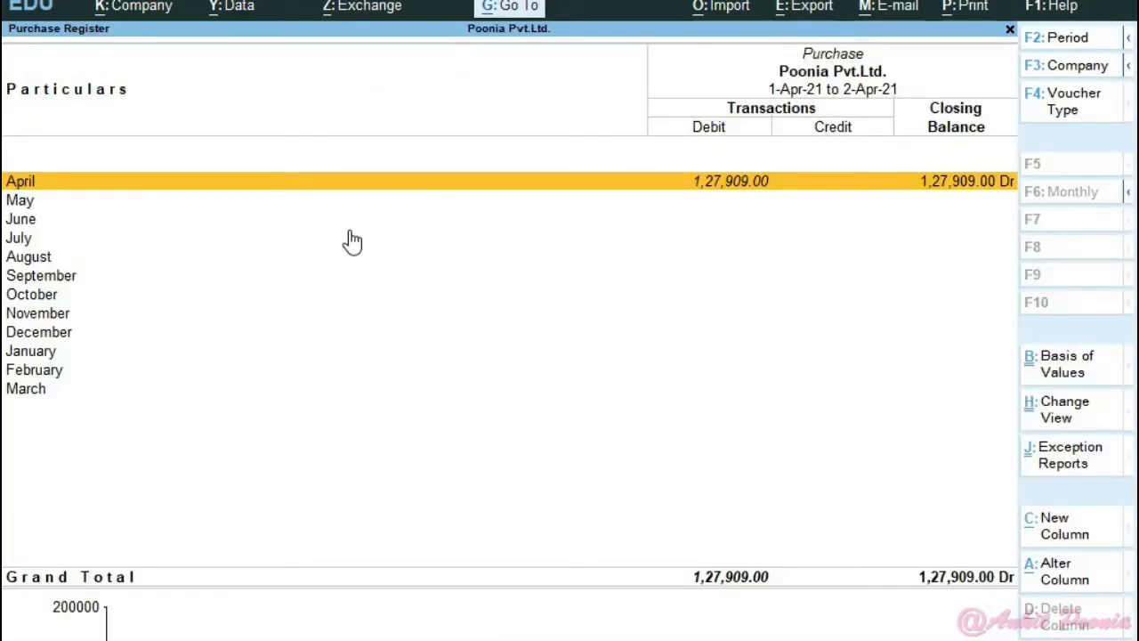
key("Escape")
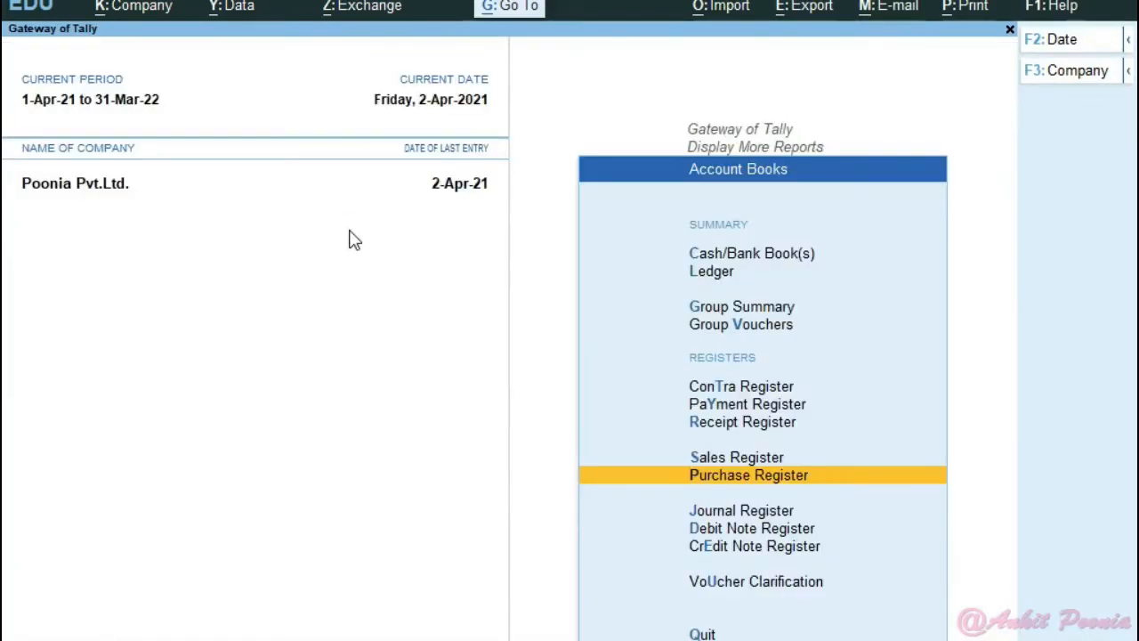
key("Escape")
key("Escape")
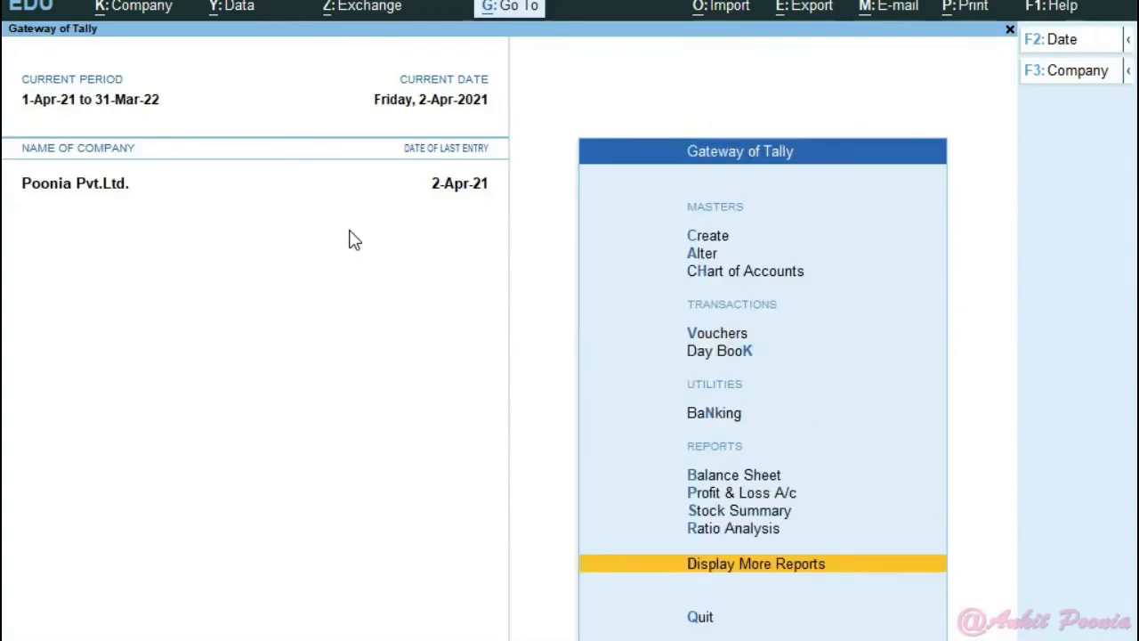
- Open April in the Purchase Register and look into purchase voucher 1 from Laxmi Book Bhandar
key("Return")
key("a")
key("u")
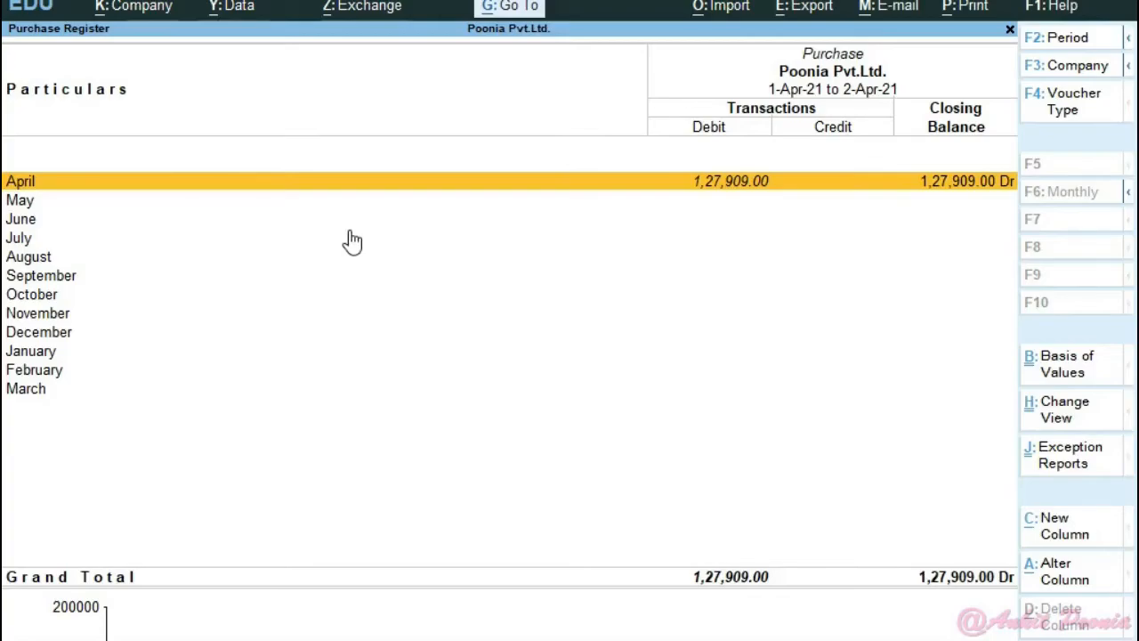
key("Return")
key("Return")
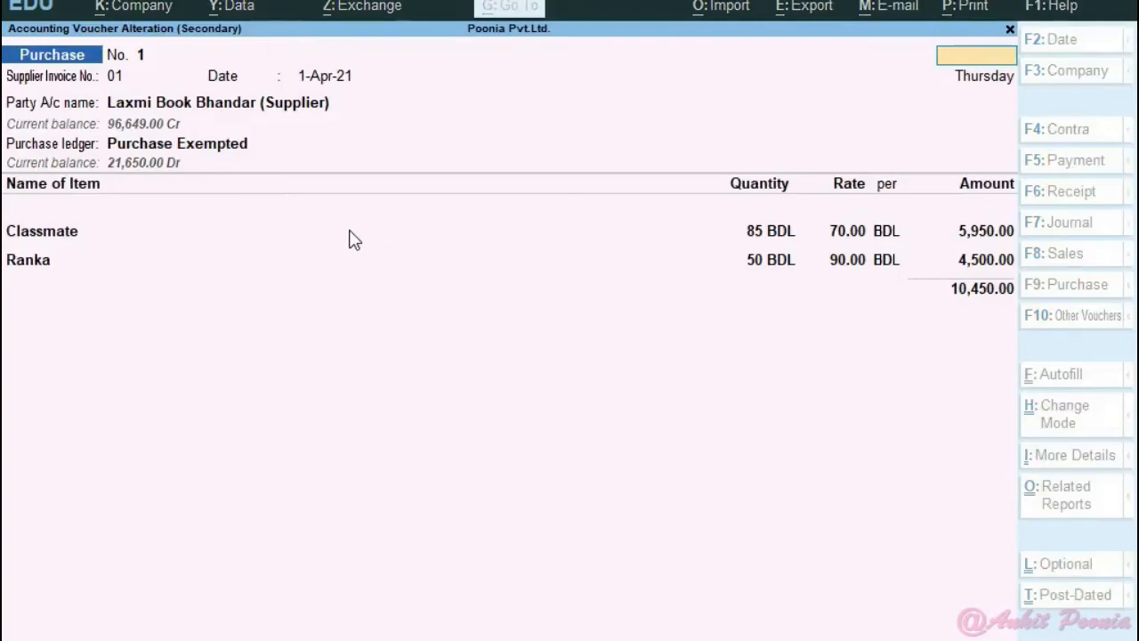
key("Escape")
- Examine purchase voucher 4 from Shyam Pustak Mandal in April's voucher list and leave the register
key("Down")
key("Down")
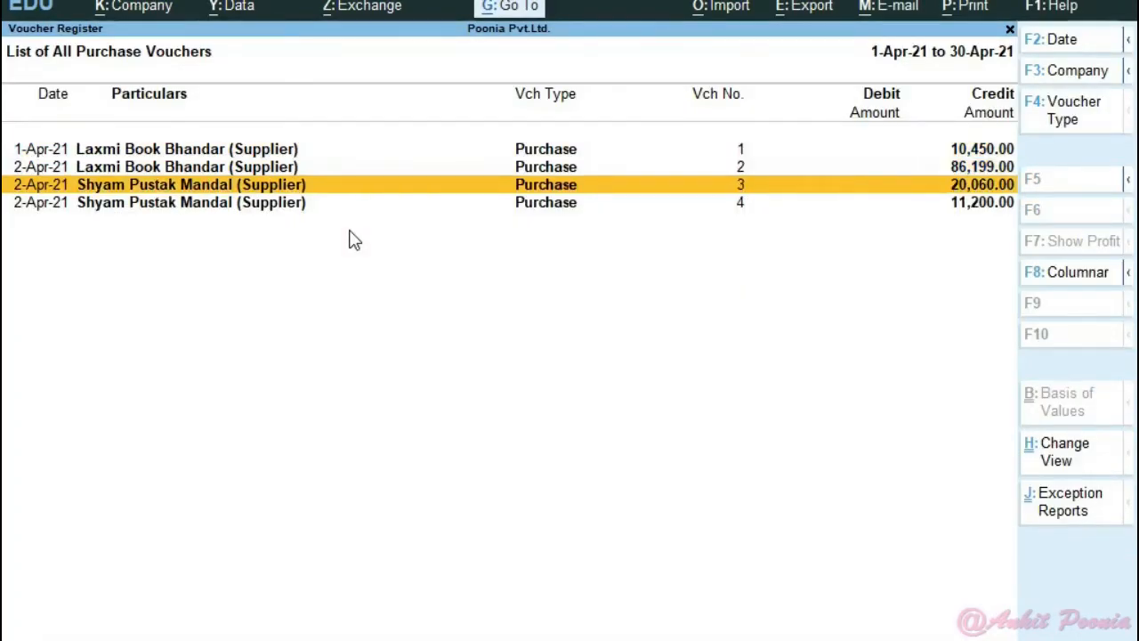
key("Down")
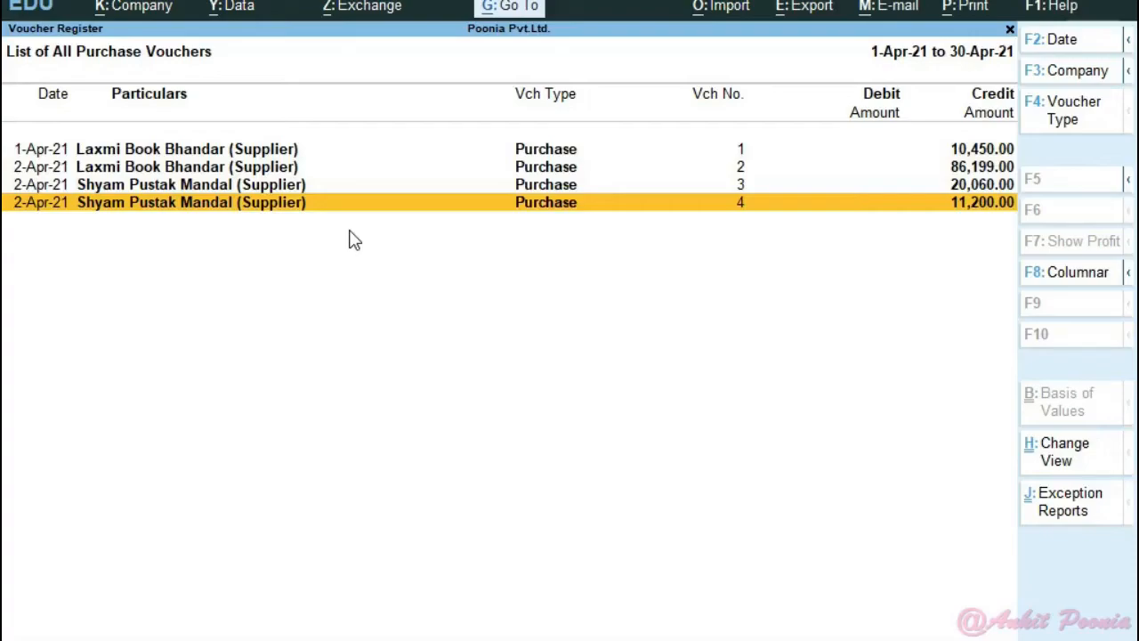
key("Return")
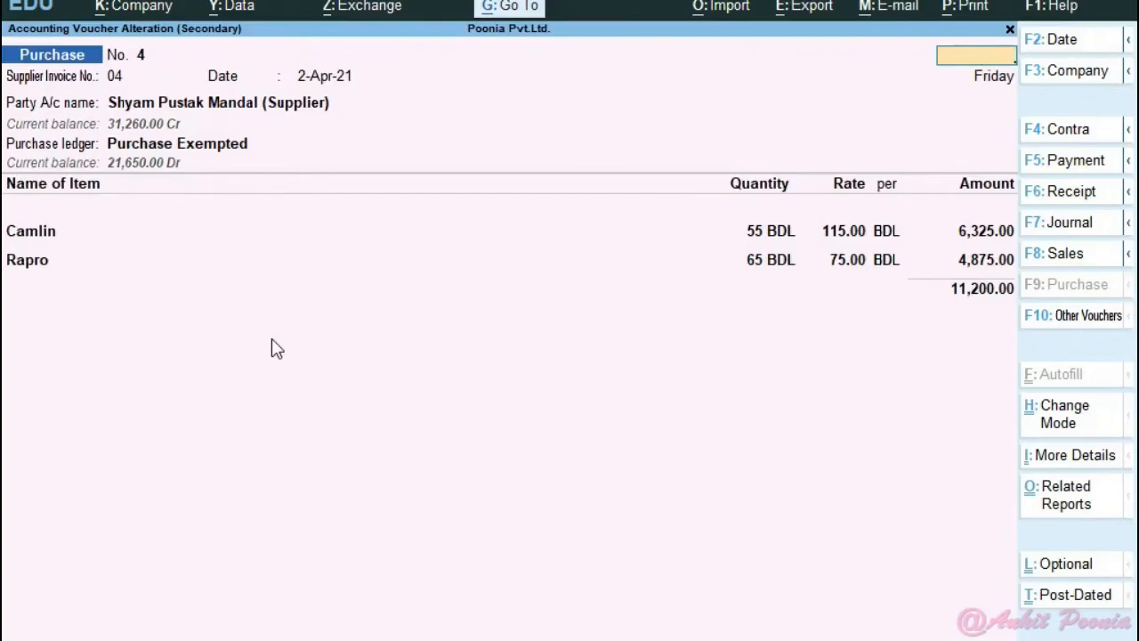
key("Escape")
key("Escape")
key("Escape")
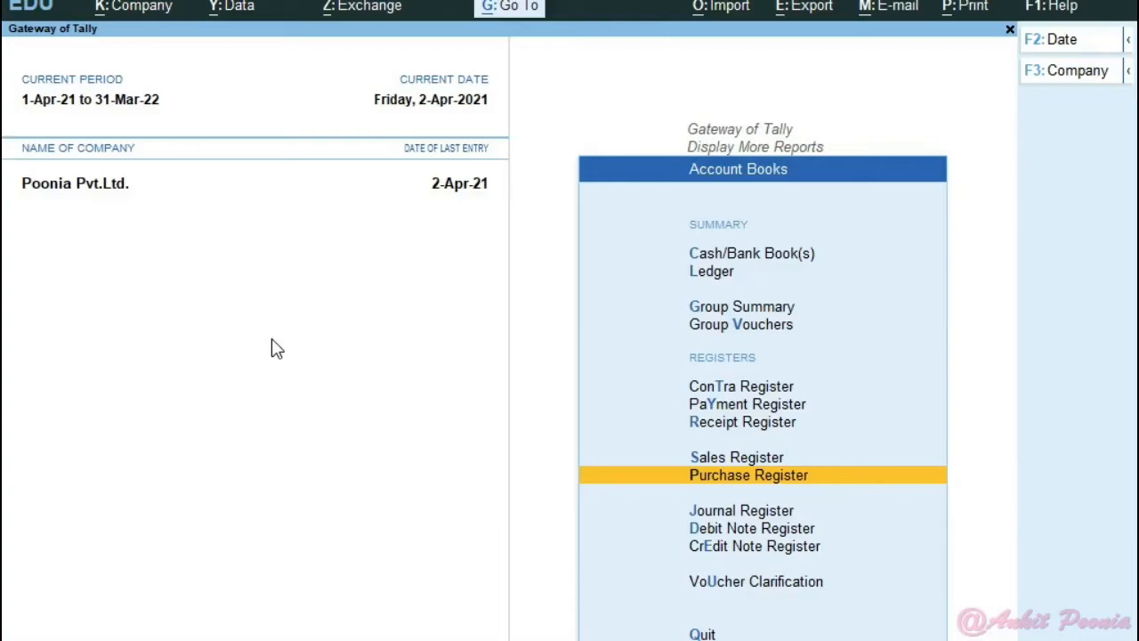
- Show the Balance Sheet in detailed form to examine the stock, tax and creditor figures
key("Escape")
key("Escape")
key("b")
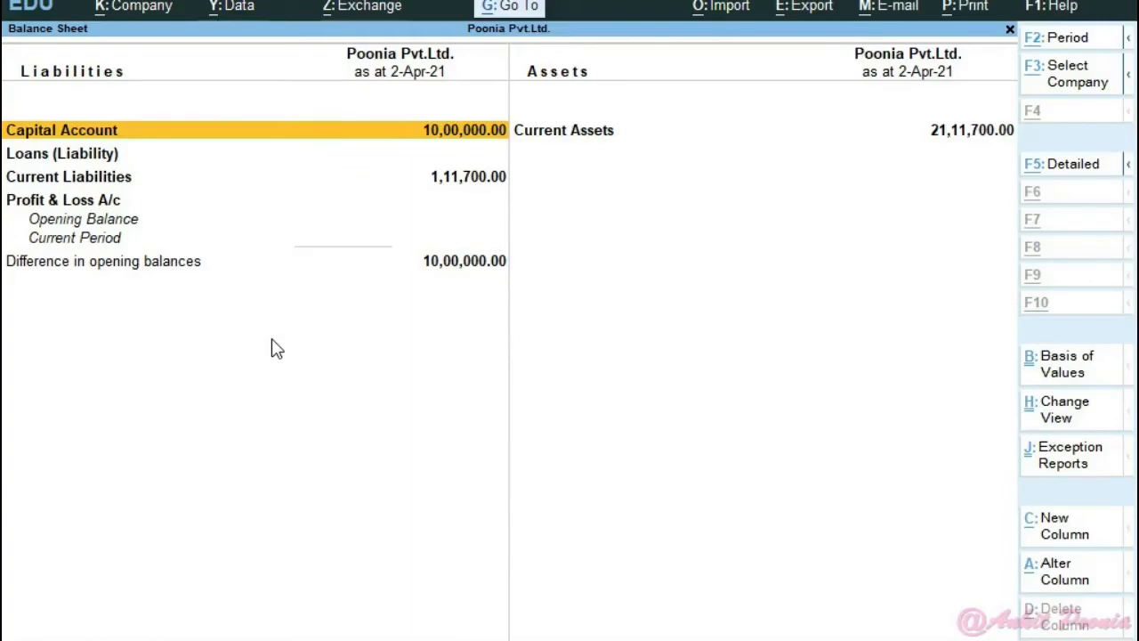
key("alt+F5")
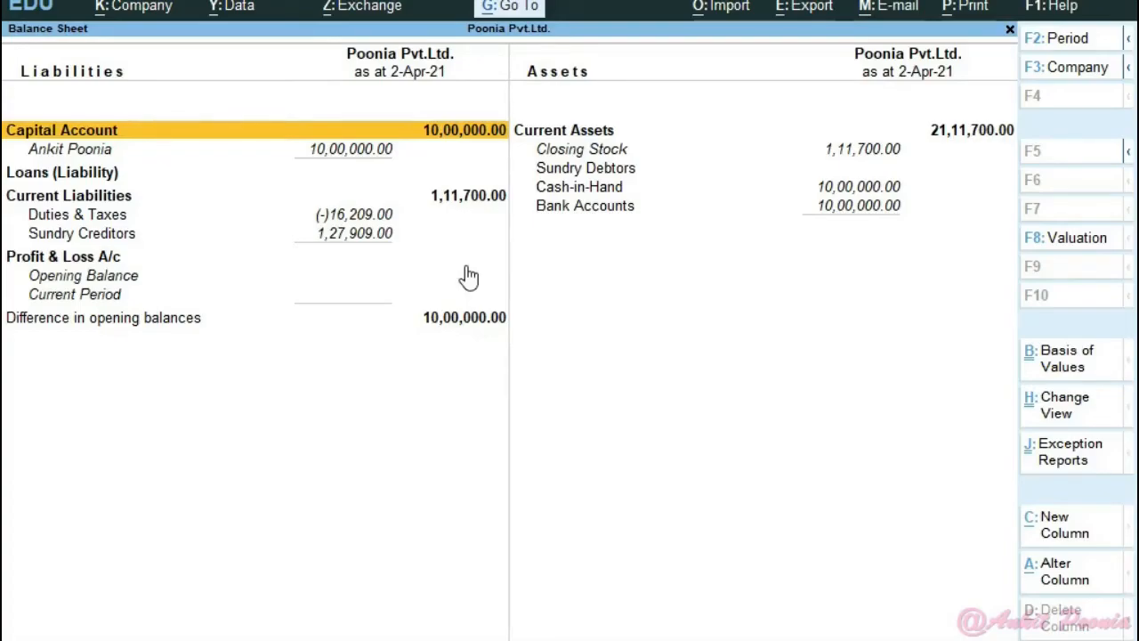
key("Escape")
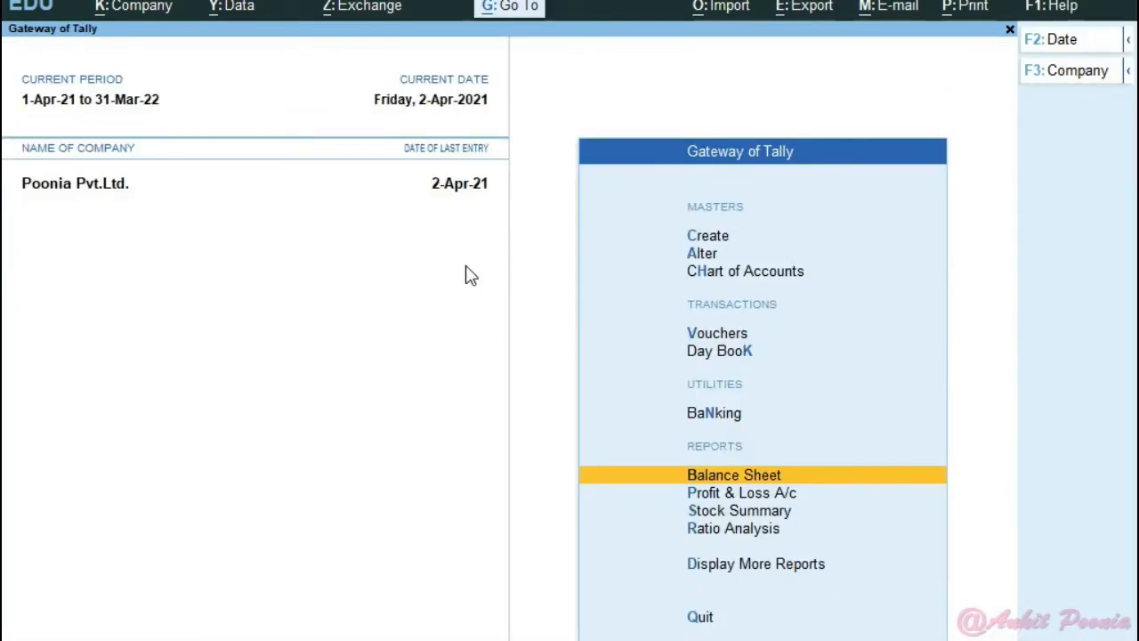
- Open the Shyam Pustak Mandal (Supplier) ledger and view its Purchase@18% voucher
key("d")
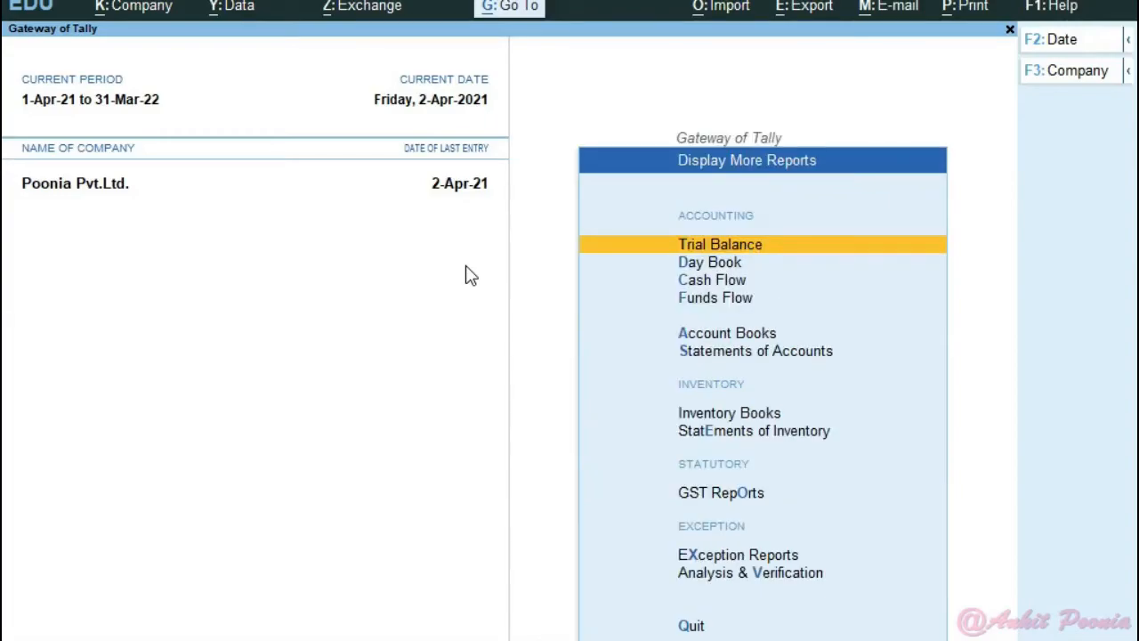
key("a")
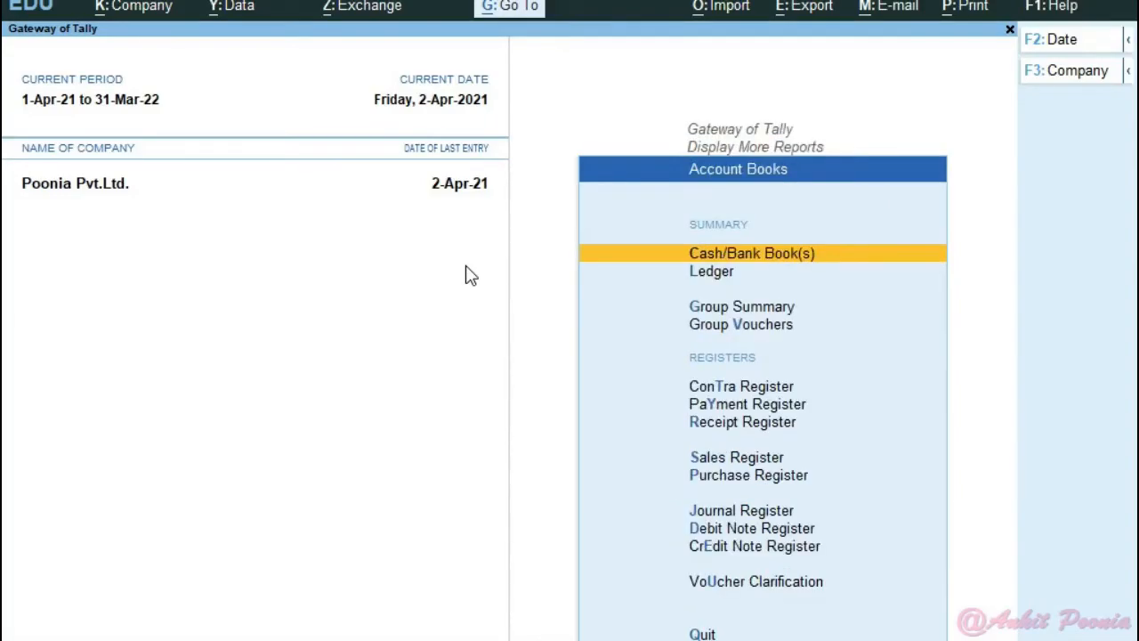
key("l")
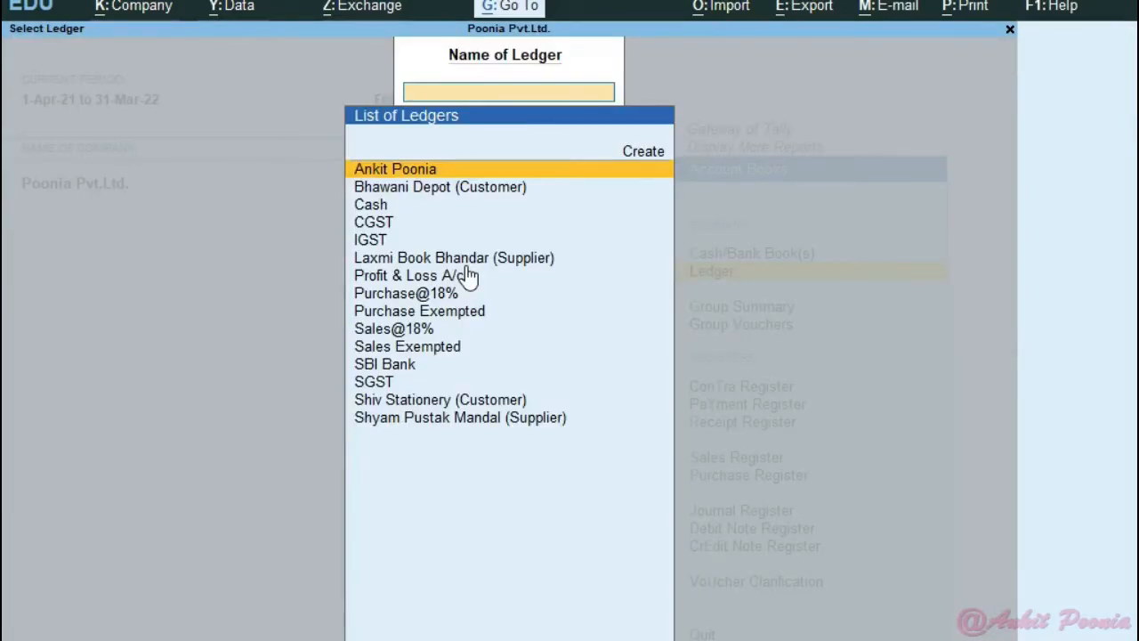
key("Down")
key("Down")
key("Down")
key("Down")
key("Down")
key("Down")
key("Down")
key("Down")
key("Down")
key("Down")
key("Down")
key("Down")
key("Down")
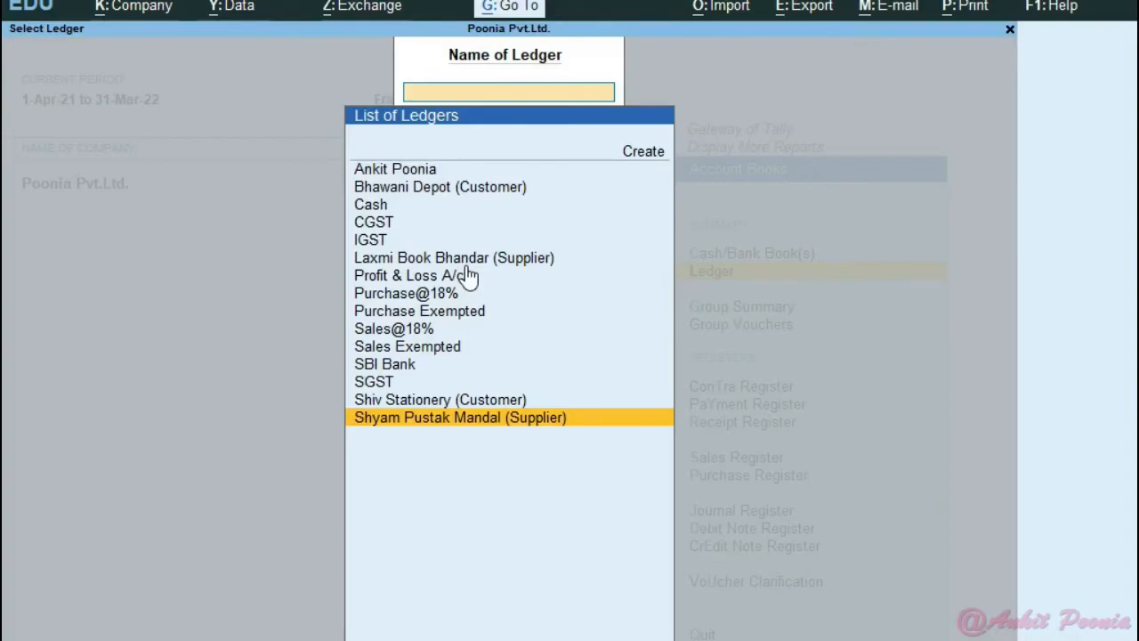
key("Return")
key("Return")
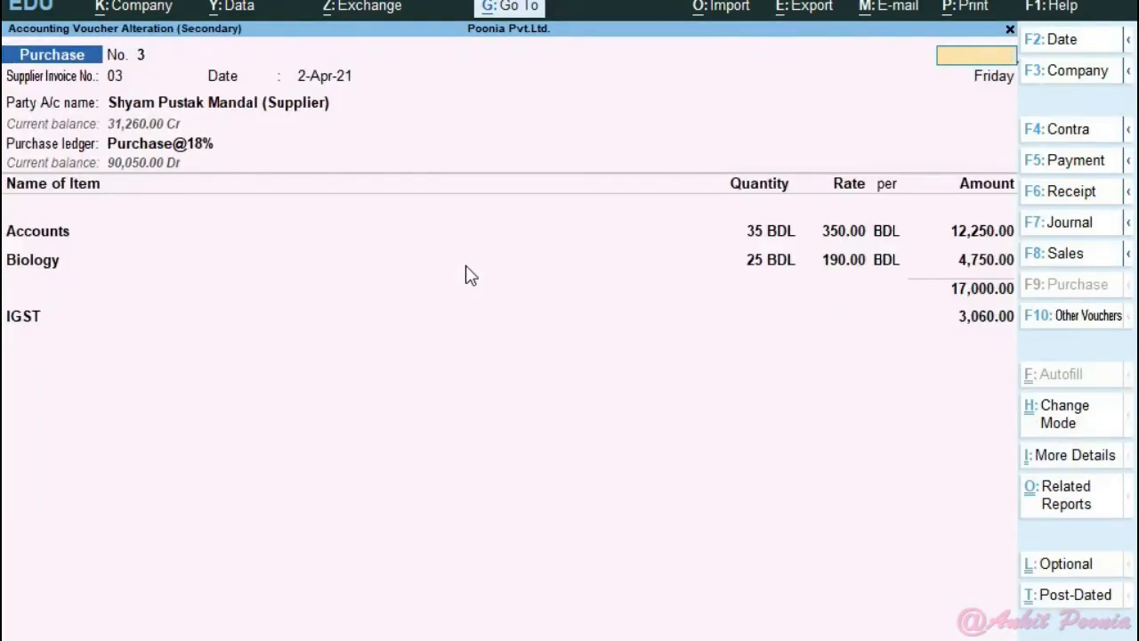
- Examine the Purchase Exempted voucher in the Shyam Pustak Mandal ledger and leave the account books
key("Escape")
key("Down")
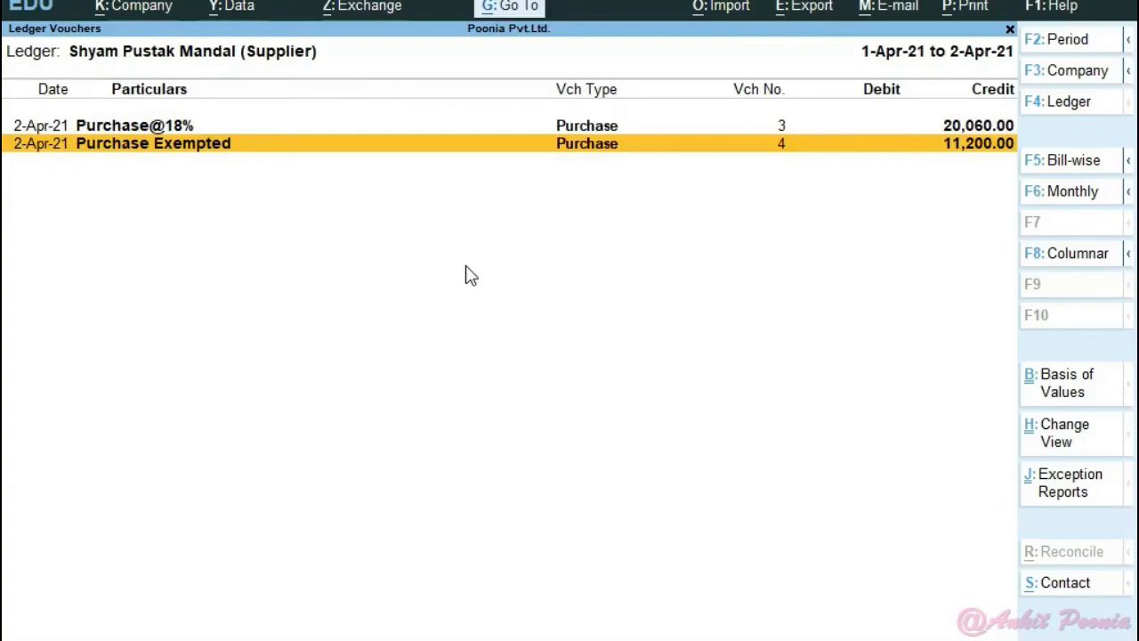
key("Return")
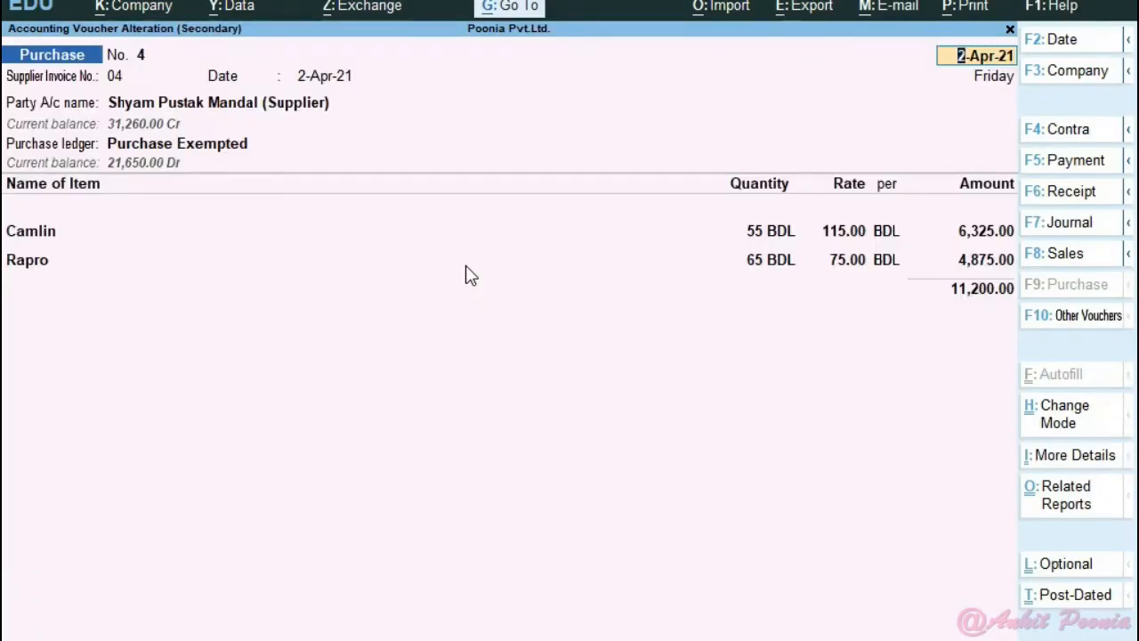
key("BackSpace")
key("Escape")
key("Escape")
key("Escape")
key("Escape")
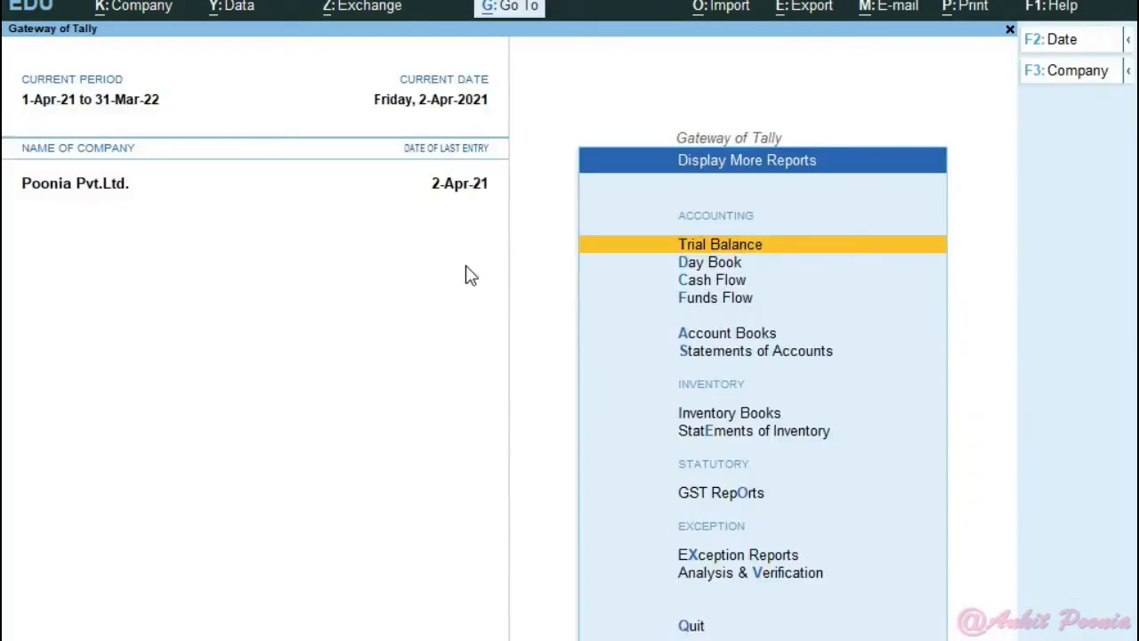
- Open the Stock Summary report to view the closing balances of the stock groups
key("Escape")
key("Escape")
key("Escape")
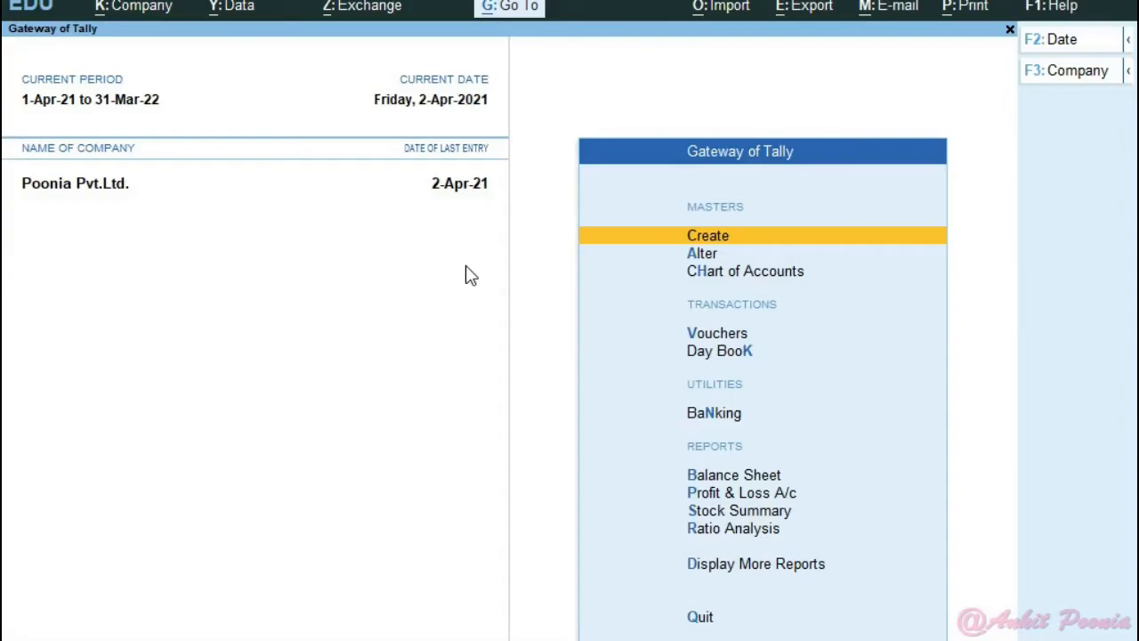
key("s")
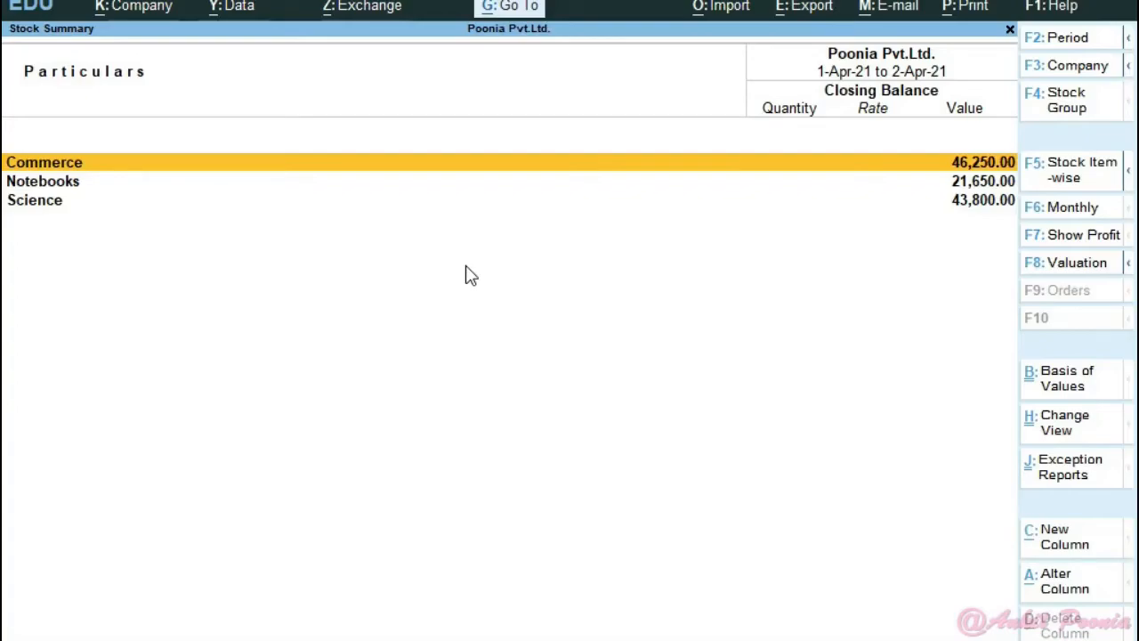
- Show the Stock Summary in detailed form to examine each stock item's quantity, rate and value, and return to the Gateway of Tally
key("alt+F5")
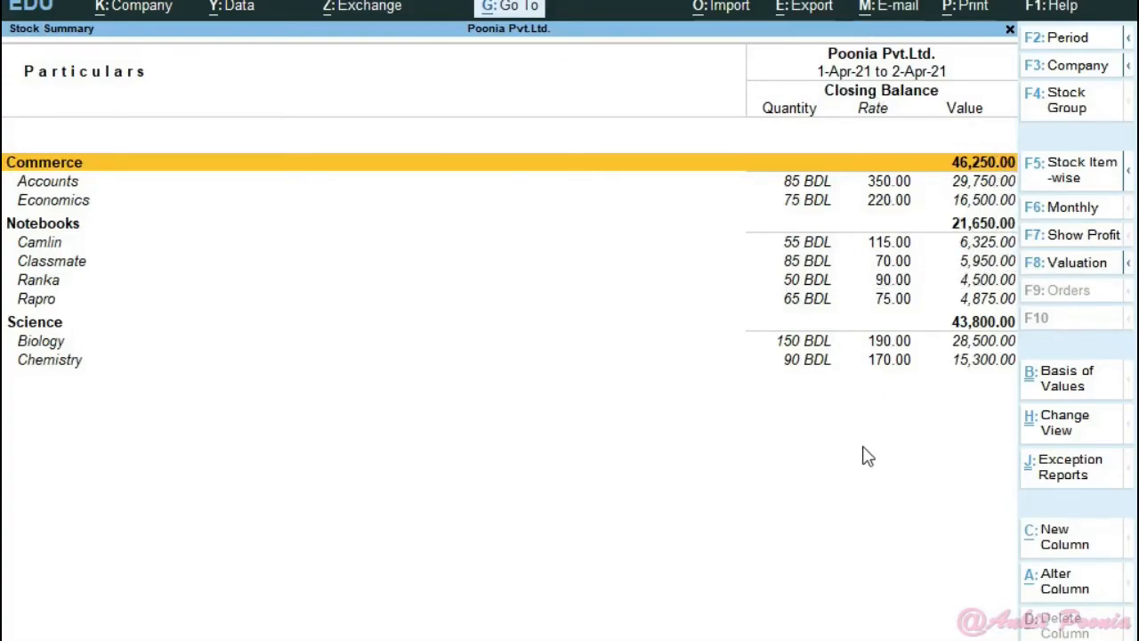
key("Escape")
key("Escape")
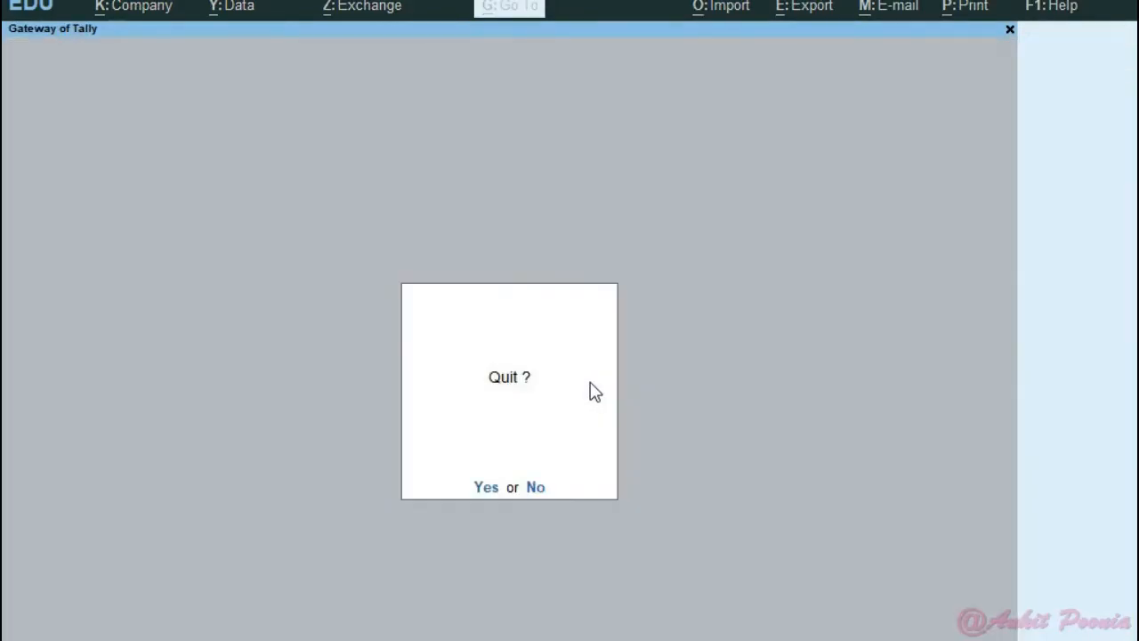
key("Escape")
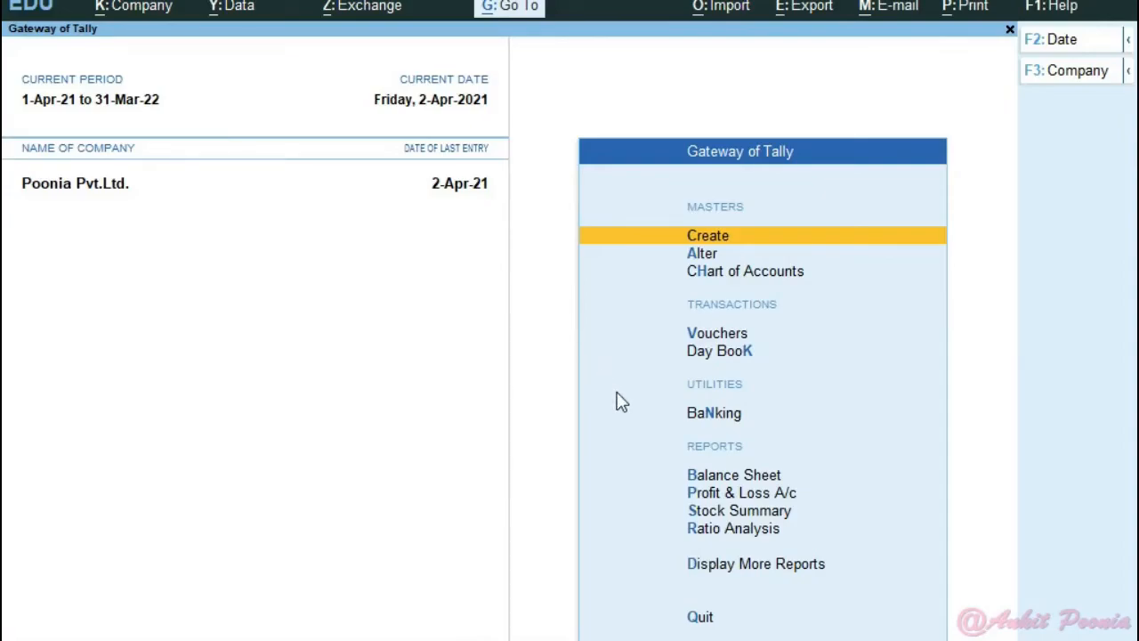
- Find the GST reports and open the GSTR-2 return
key("alt+g")
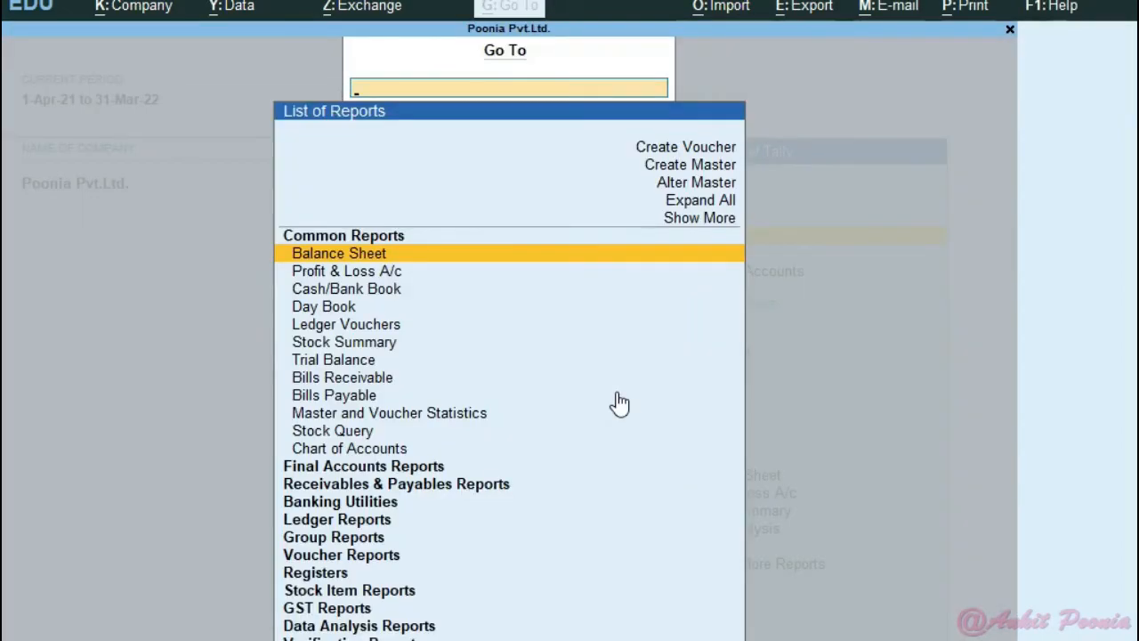
type("Gst")
key("Down")
key("Down")
key("Down")
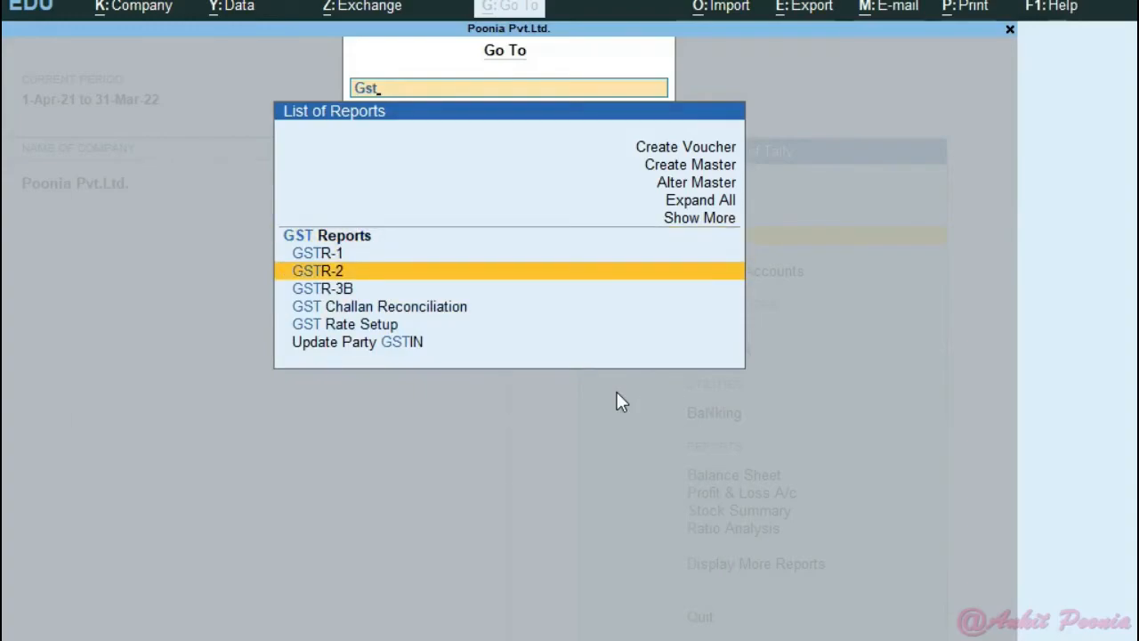
key("Return")
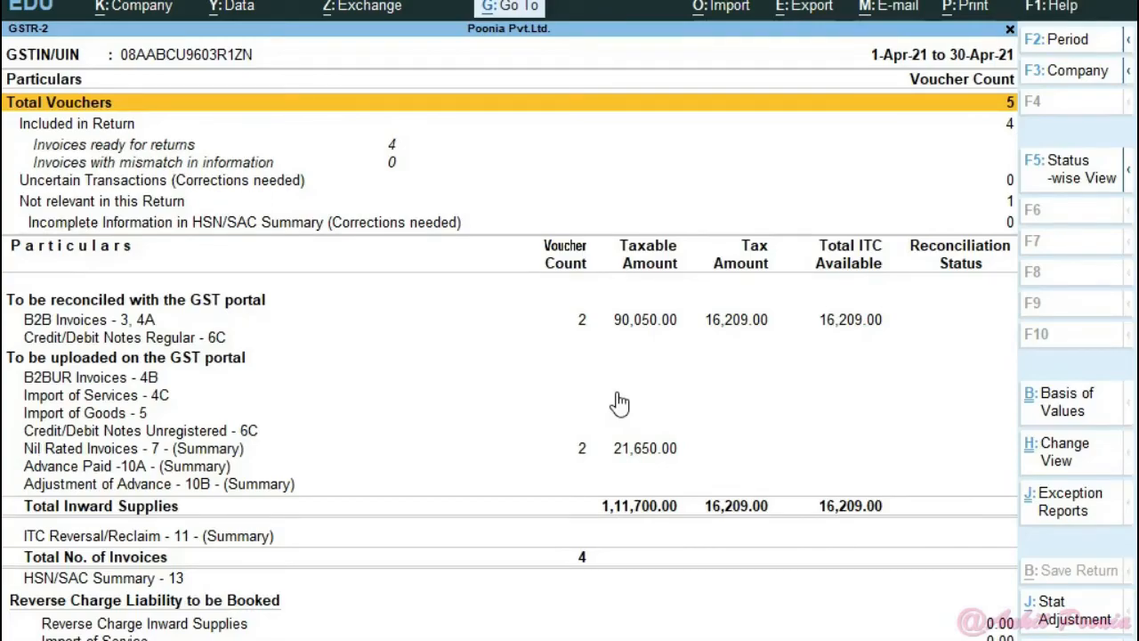
- Open the Nil Rated Invoices - 7 summary in GSTR-2 to examine the interstate and intrastate exempt values
key("Down")
key("Down")
key("Down")
key("Down")
key("Down")
key("Down")
key("Down")
key("Down")
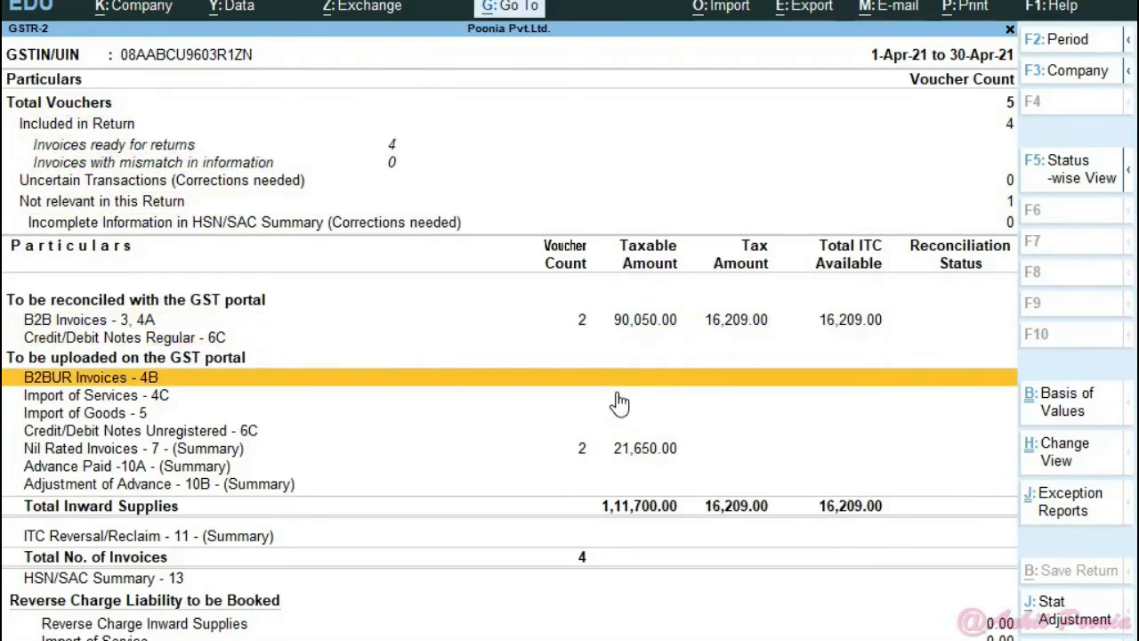
key("Down")
key("Down")
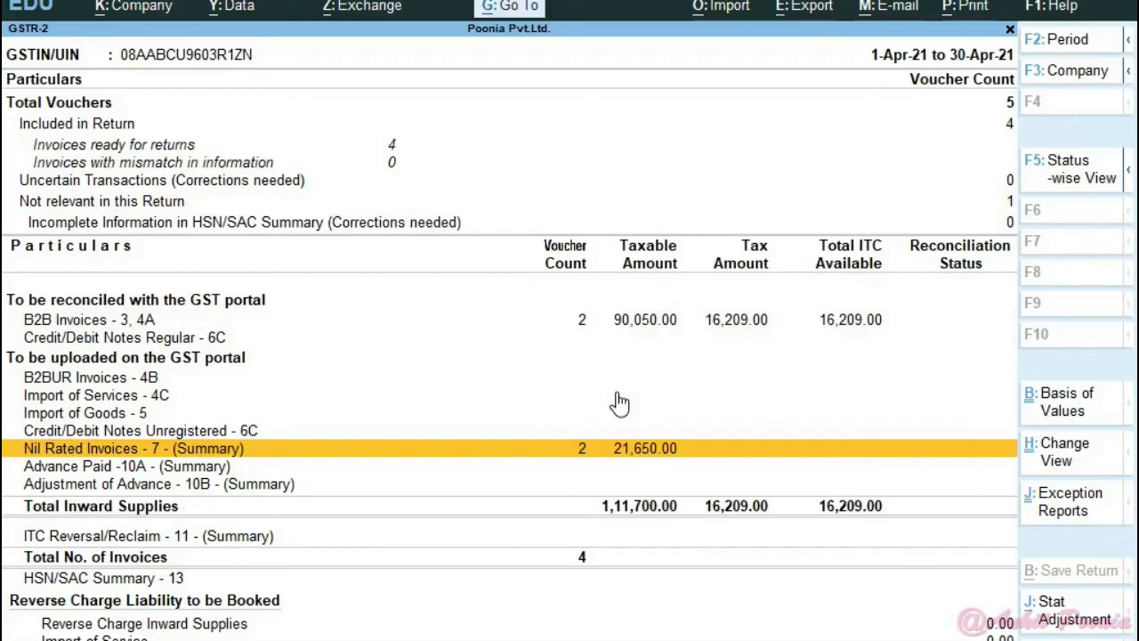
key("Return")
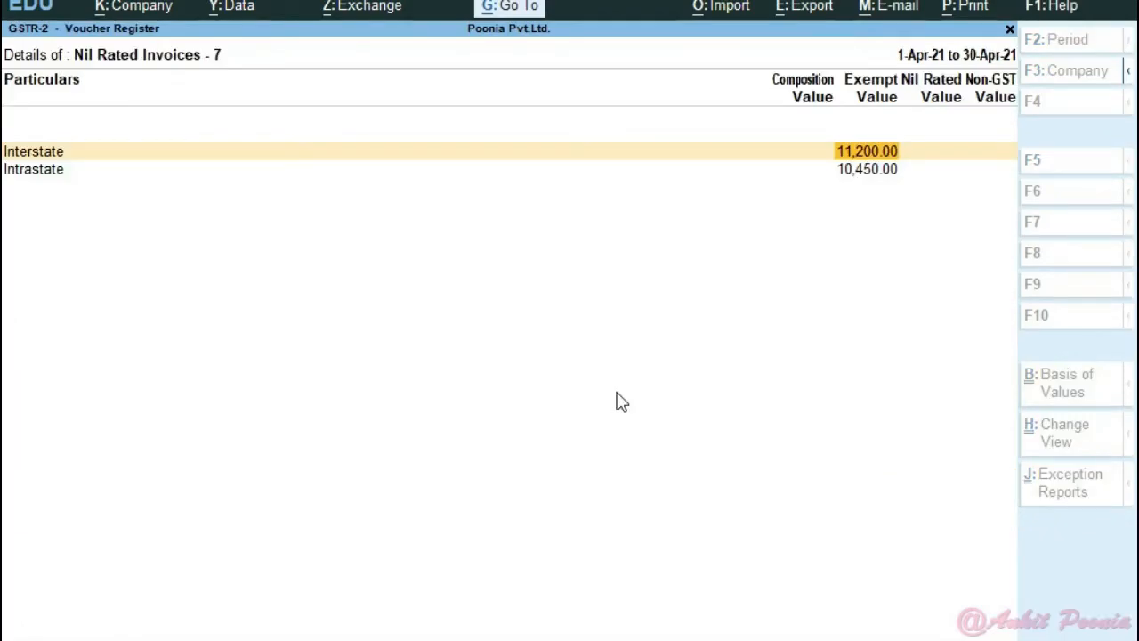
- View the Interstate voucher list under Nil Rated Invoices - 7 and leave the GSTR-2 report
key("Return")
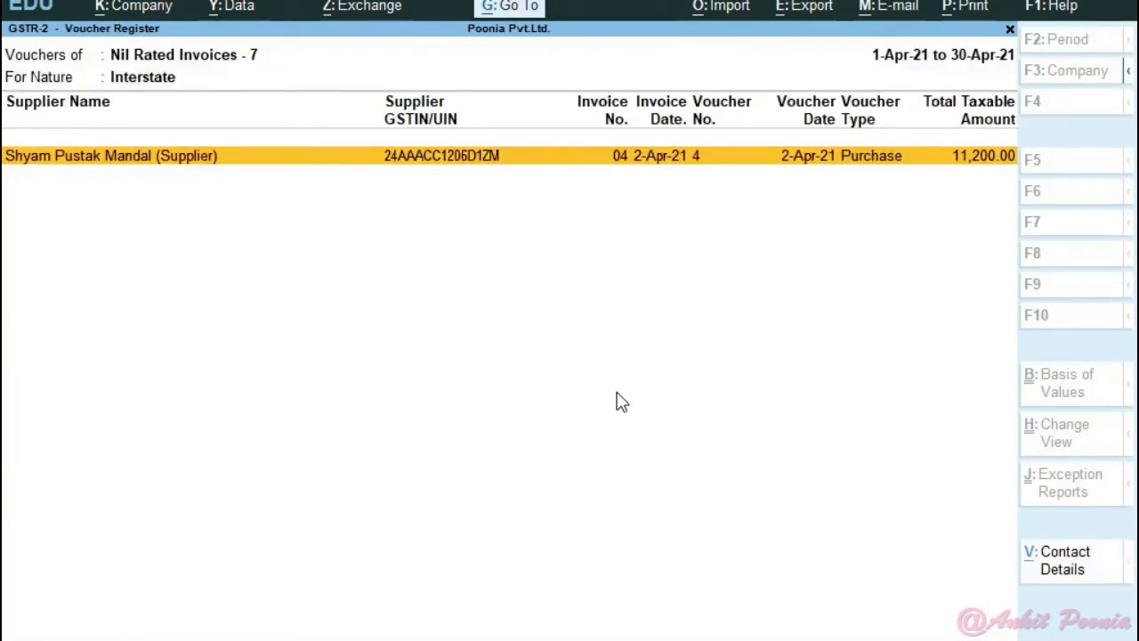
key("Escape")
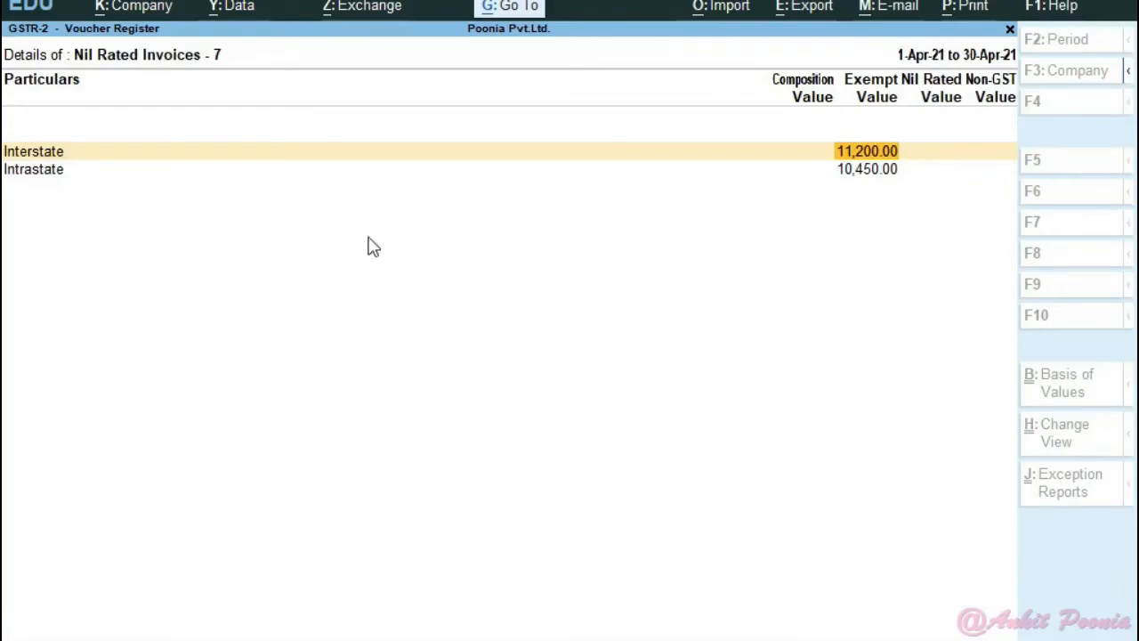
double_click(56, 156)
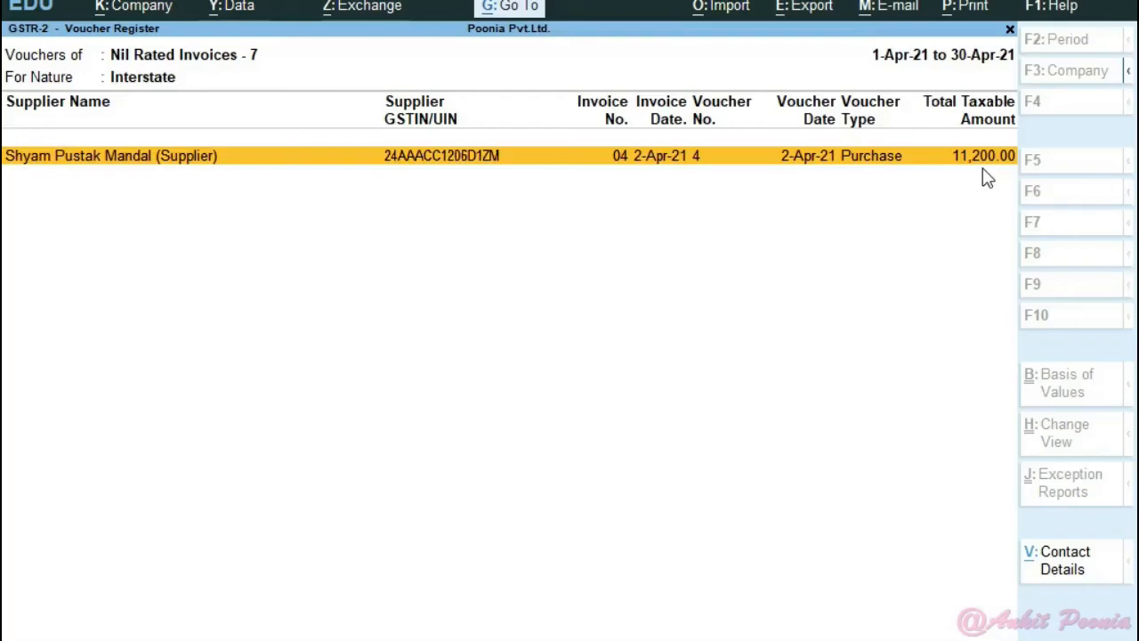
key("Escape")
key("Escape")
key("Escape")
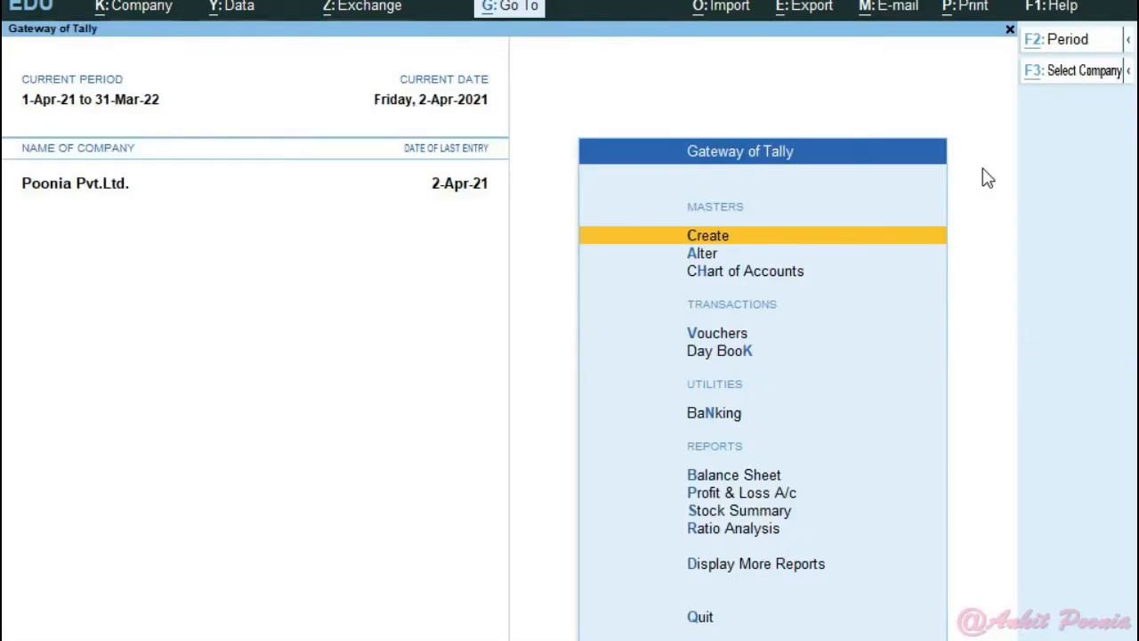
- Find the GST reports and open the GSTR-3B return
key("alt+g")
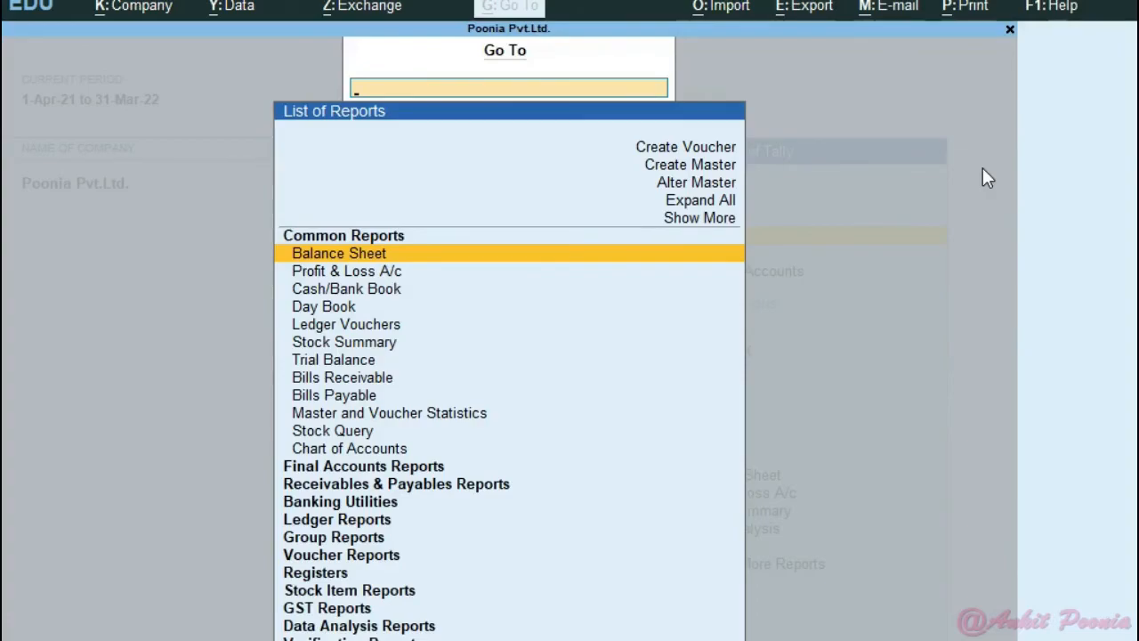
type("Gst")
key("Down")
key("Down")
key("Down")
key("Down")
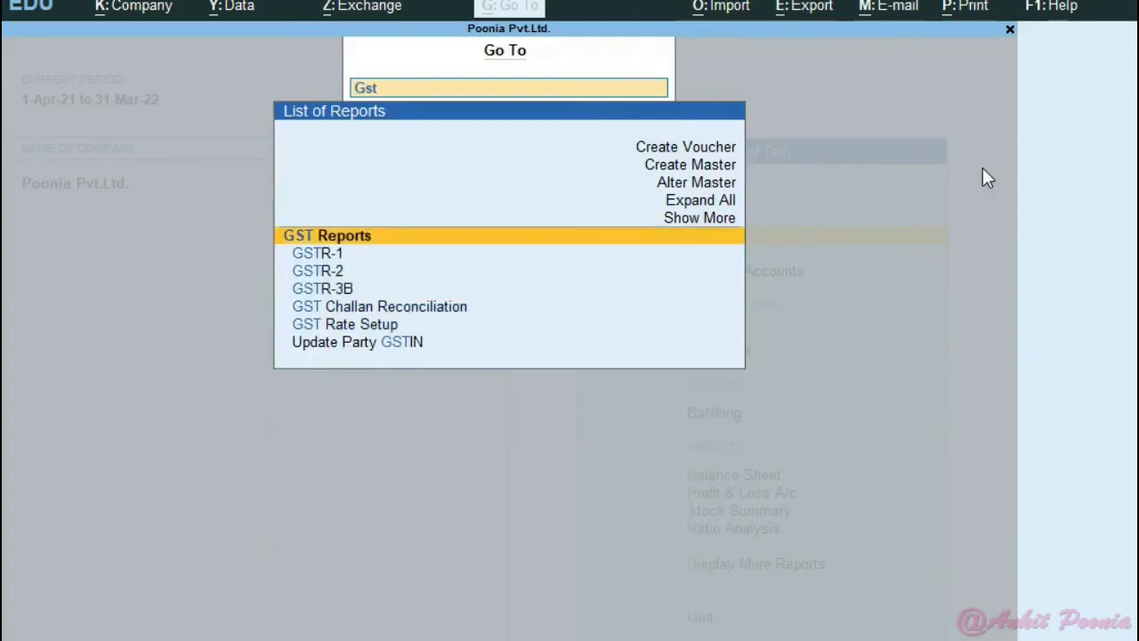
key("Return")
- Expand the exempt, nil rated and non-GST inward supplies row in GSTR-3B and open its composition scheme, exempt and nil rated supply details
key("Down")
key("Down")
key("Down")
key("Down")
key("Down")
key("Down")
key("Down")
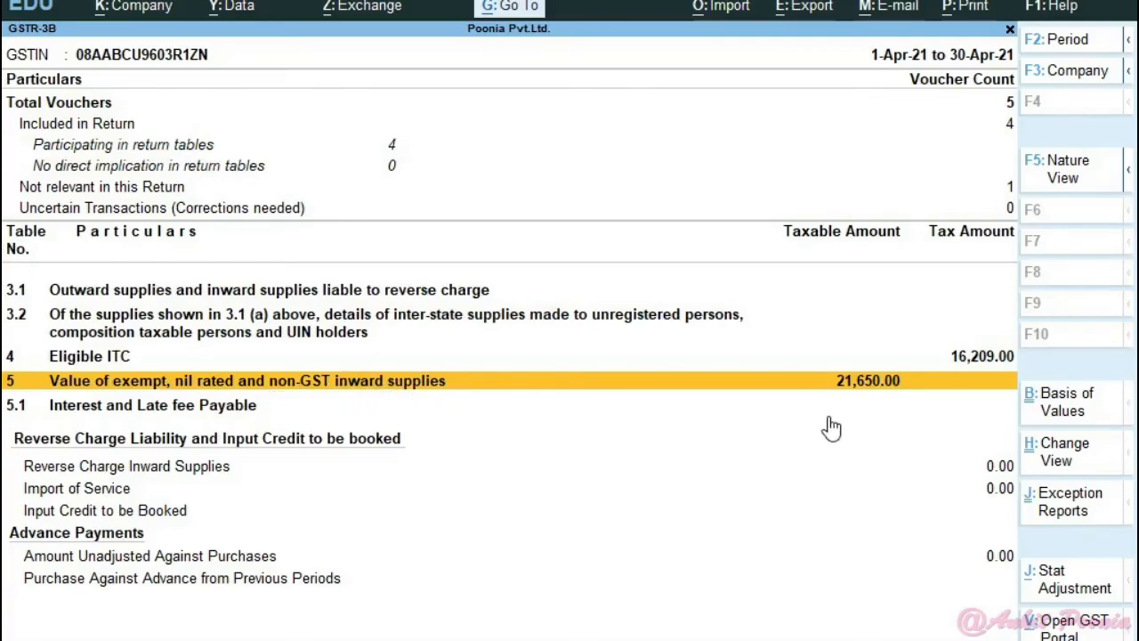
key("shift+Return")
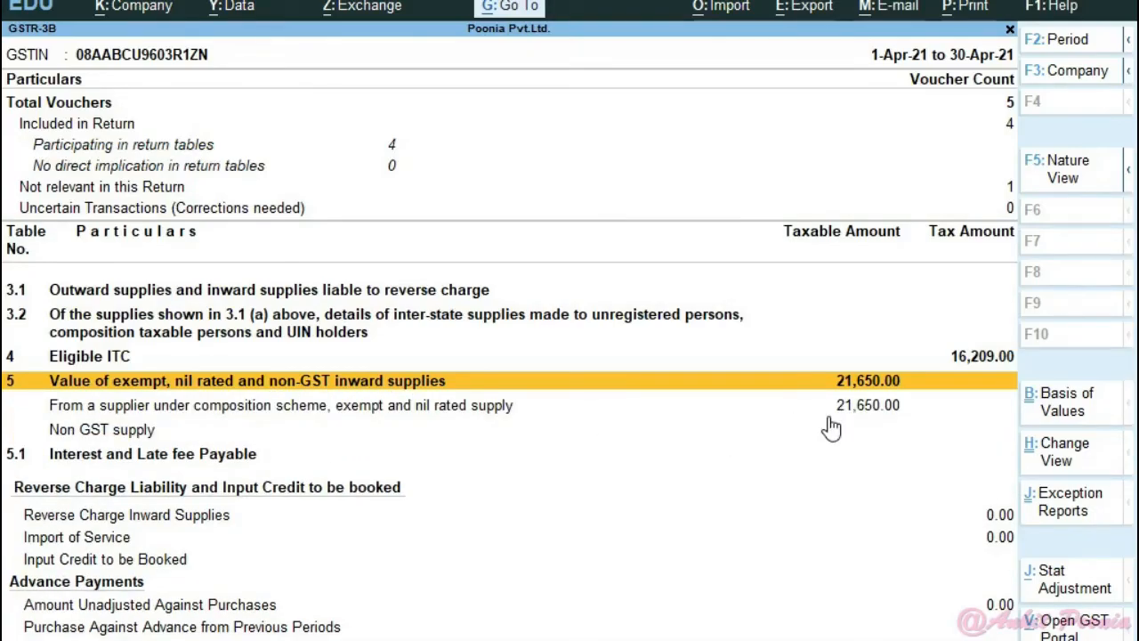
key("Down")
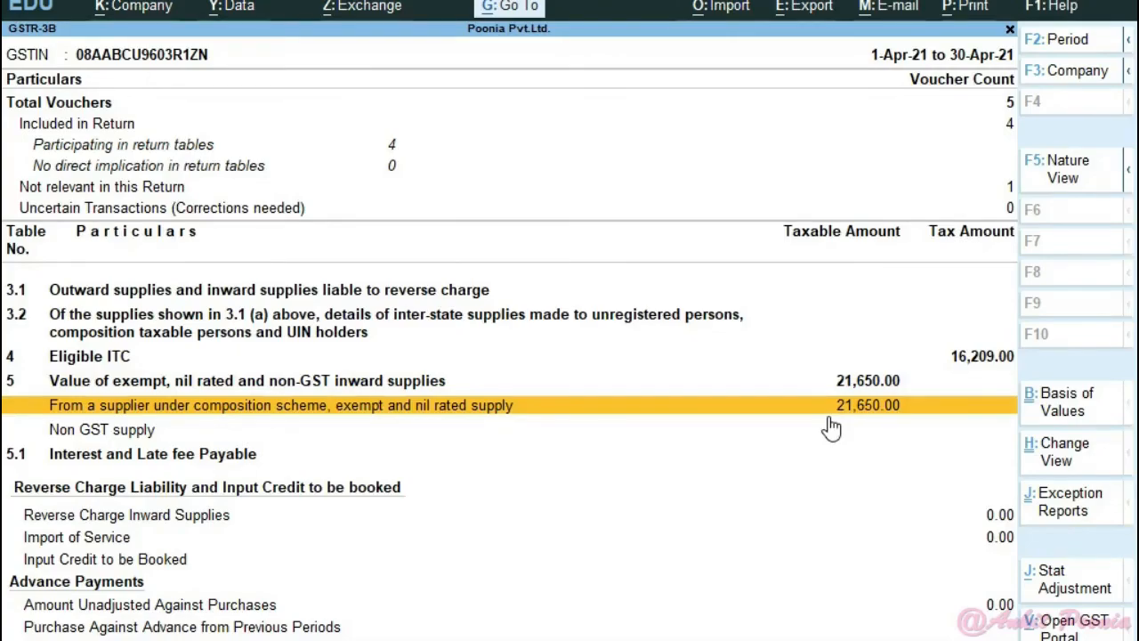
key("Return")
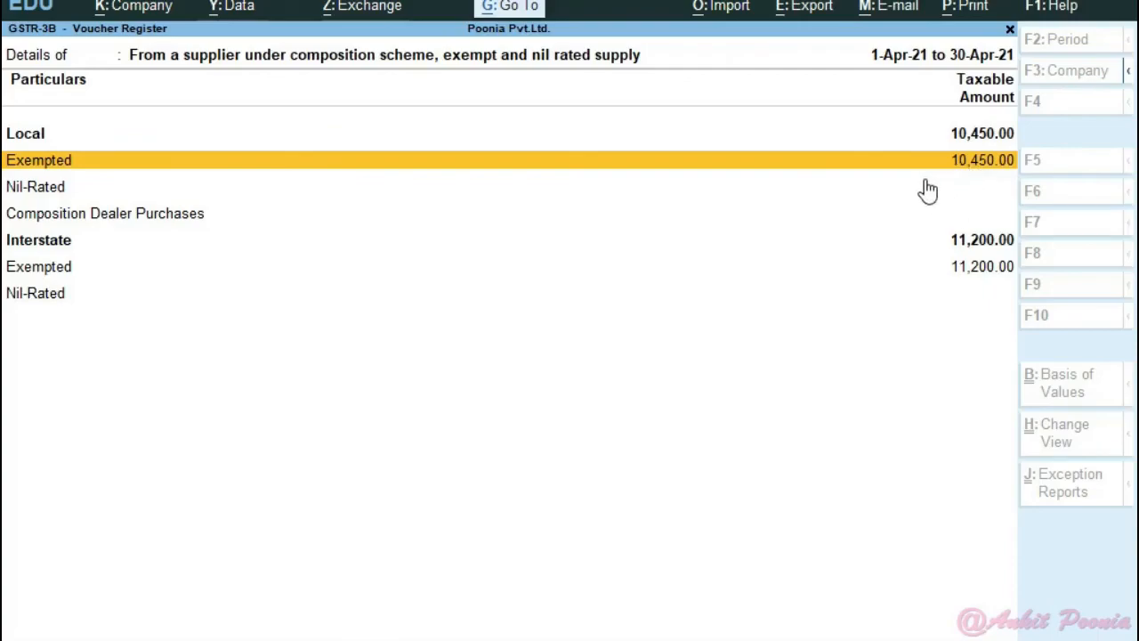
- Compare the Local and Interstate entries and open the voucher list of the Interstate Exempted row
key("Down")
key("Down")
key("Down")
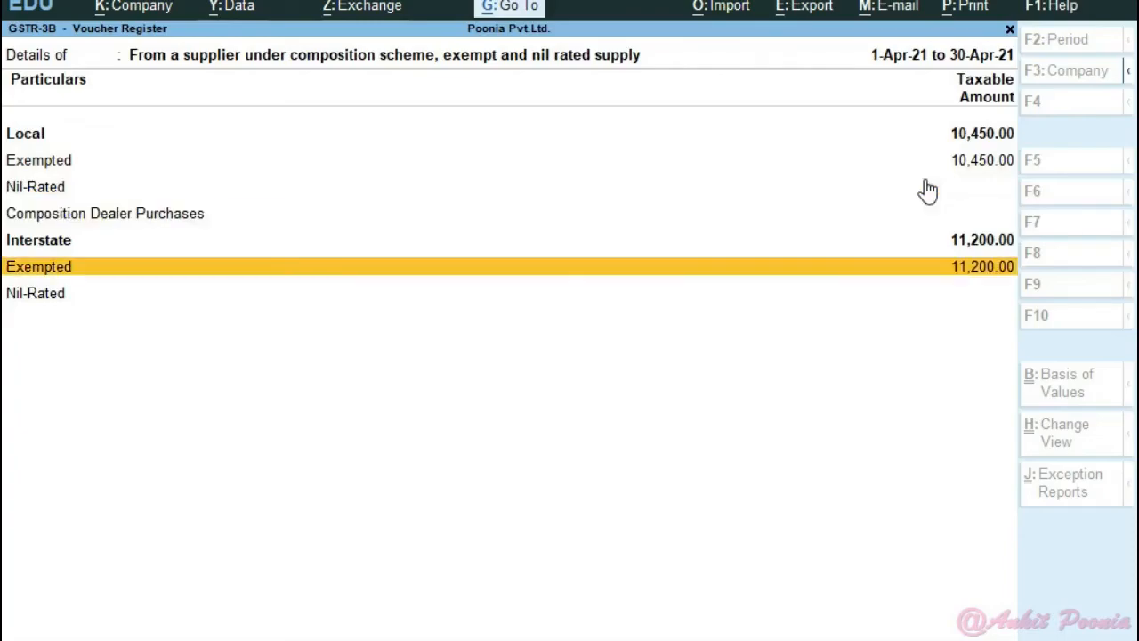
key("Up")
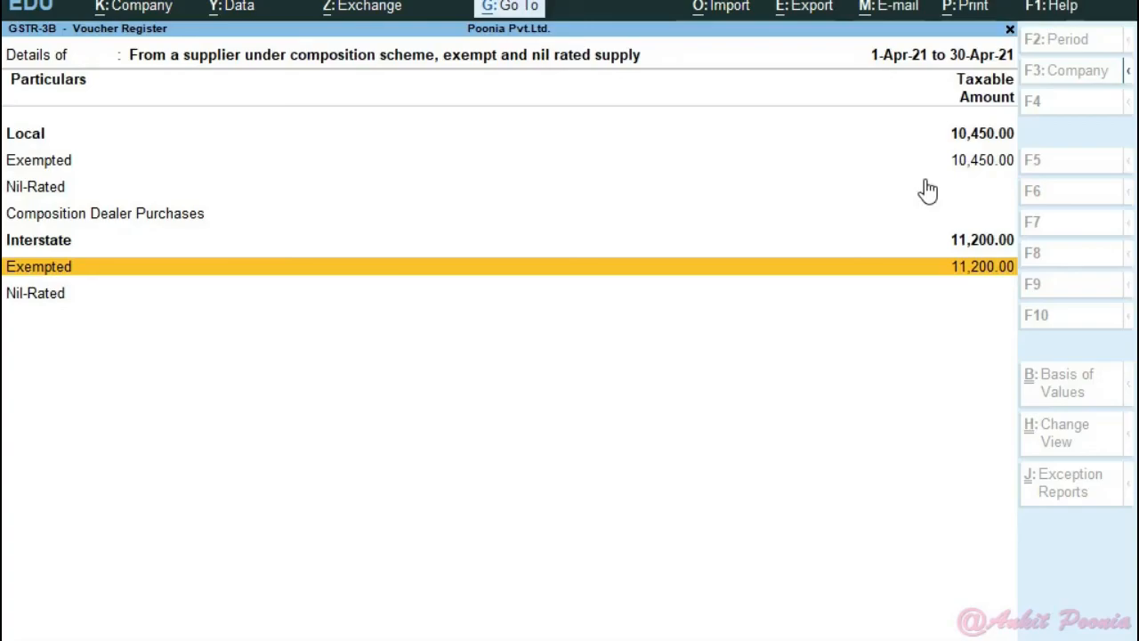
key("Down")
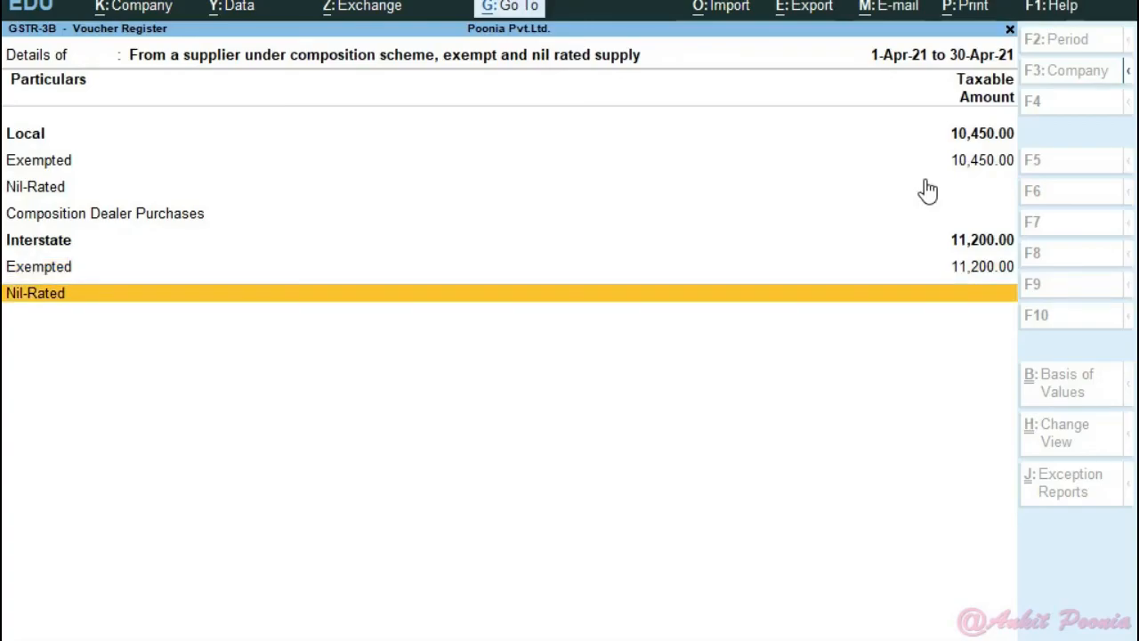
key("Up")
key("Return")
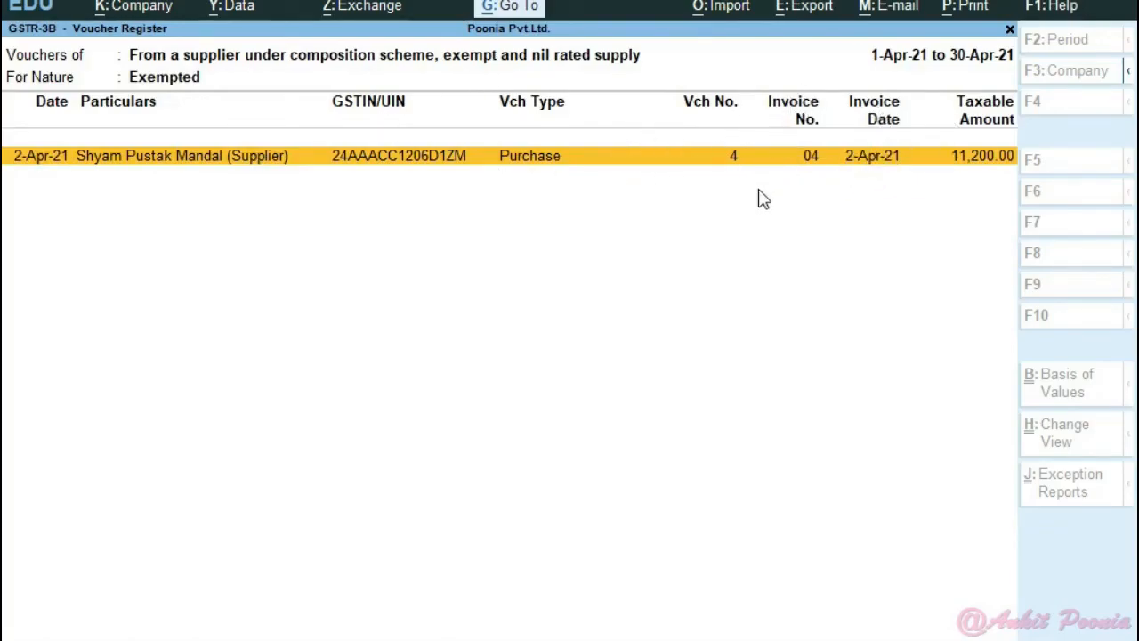
- View the Shyam Pustak Mandal (Supplier) purchase voucher without altering it and return to the Gateway of Tally
key("Return")
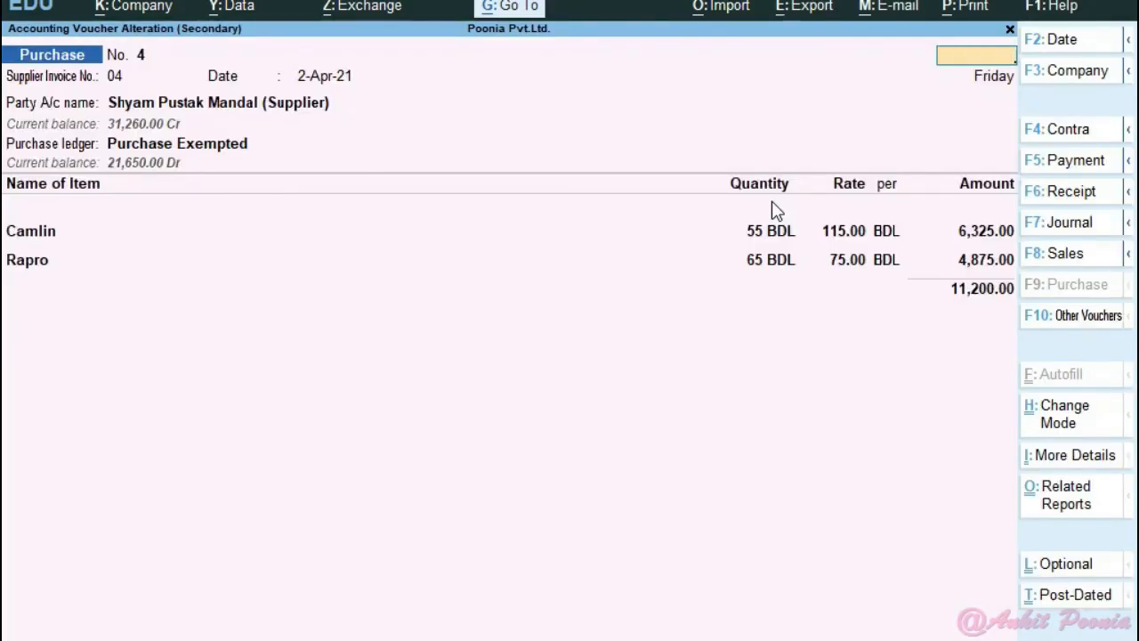
key("Escape")
key("Escape")
key("Escape")
key("Escape")
key("Escape")
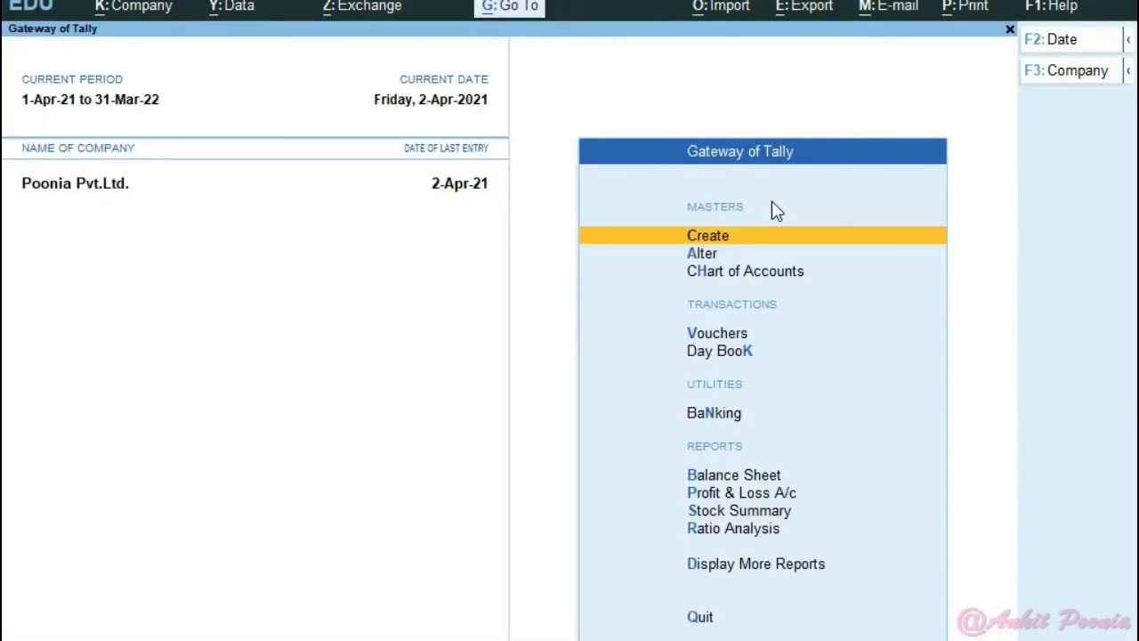